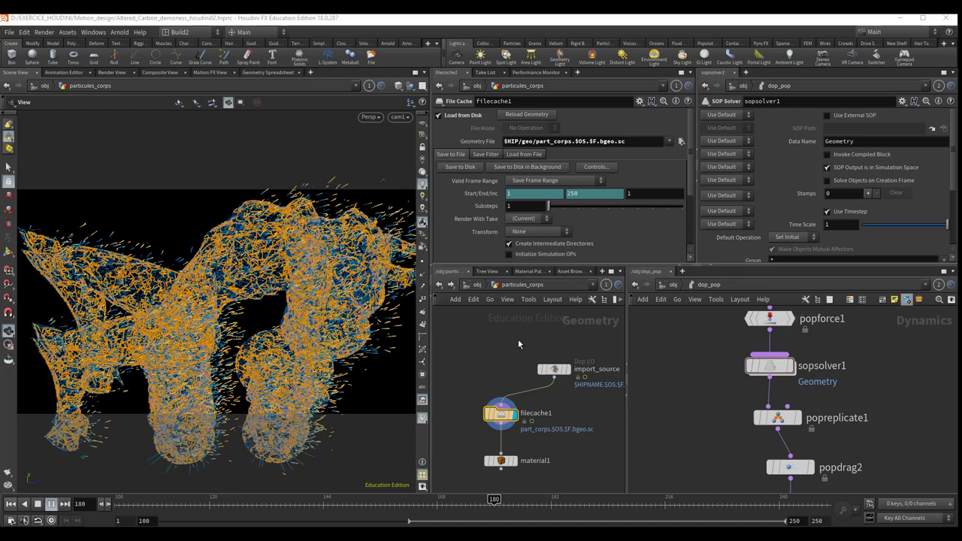
- Halt the cached particle simulation playback at frame 183
left_click(37, 505)
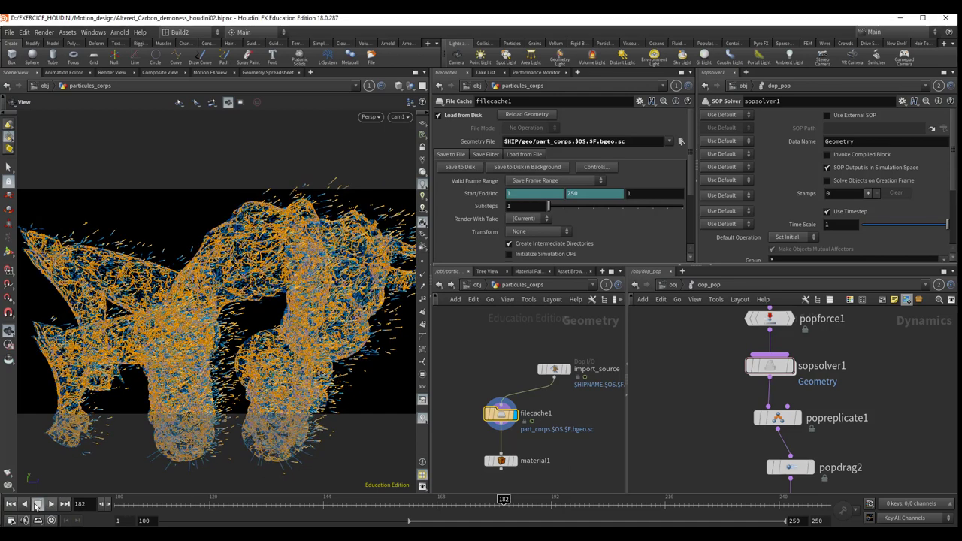
- Return to /obj and widen the object network pane
left_click(476, 285)
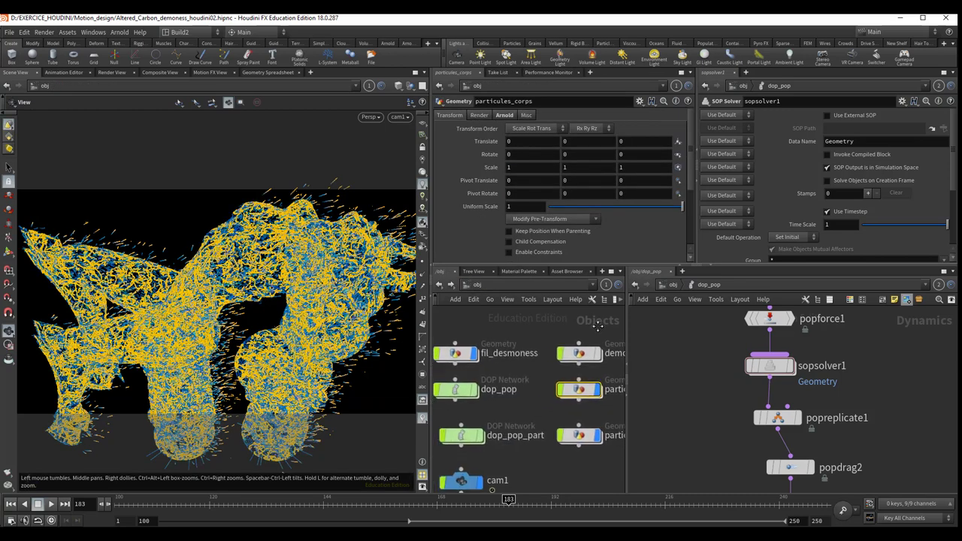
left_click_drag(625, 325, 690, 324)
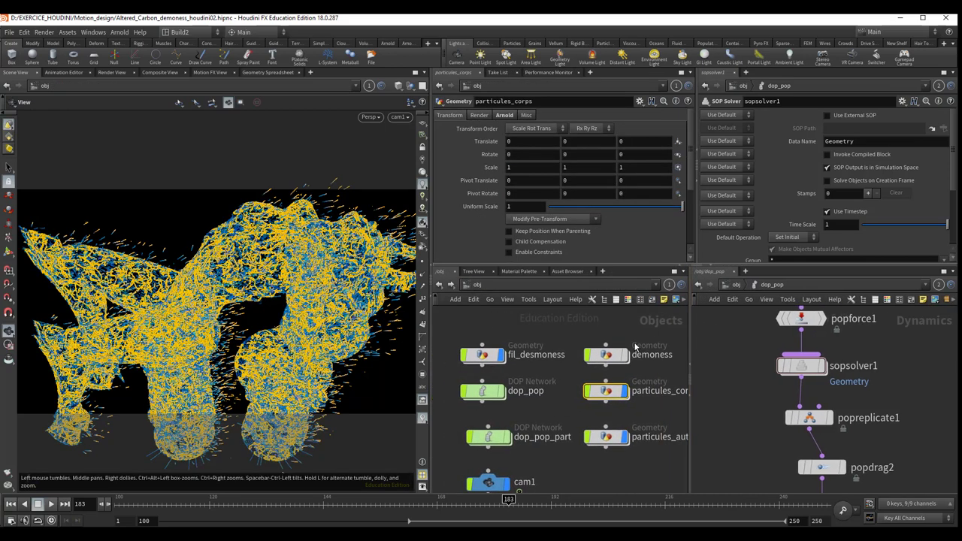
left_click_drag(612, 358, 612, 349)
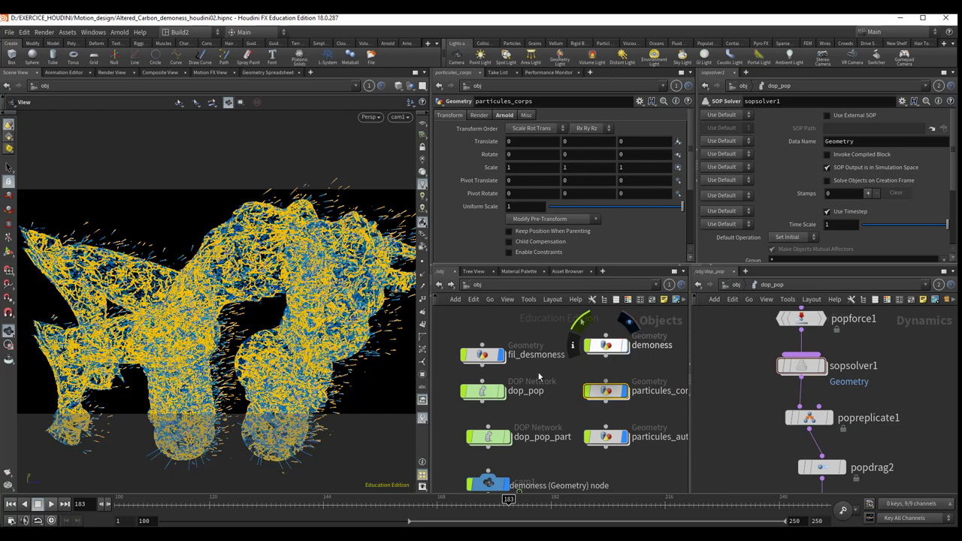
- Hide particules_corps and demoness, leaving only the blue fil_desmoness wireframe in view
left_click(502, 355)
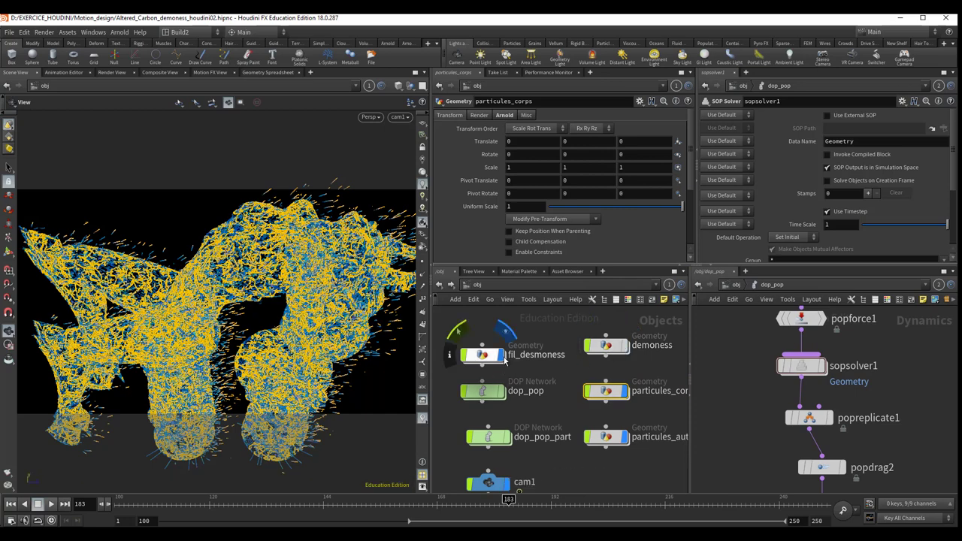
left_click(624, 392)
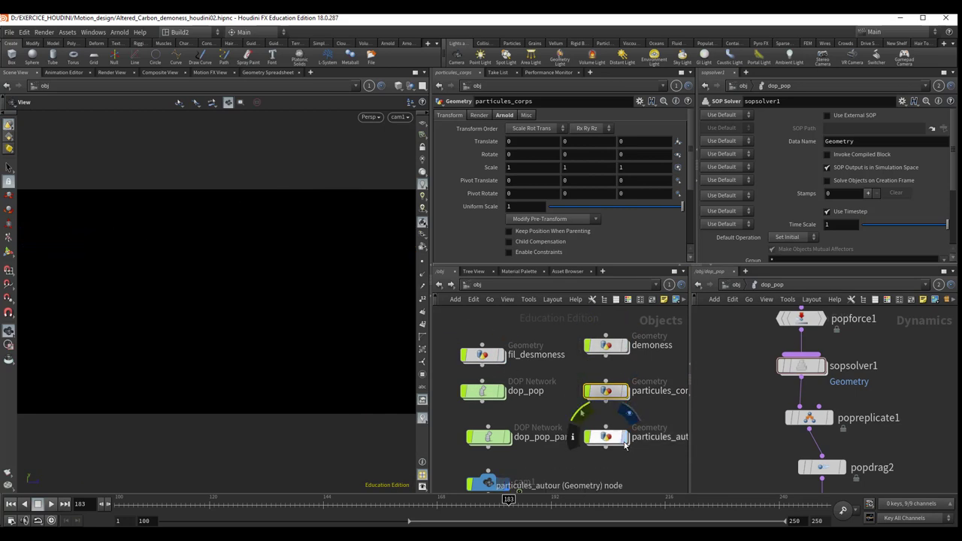
left_click(624, 345)
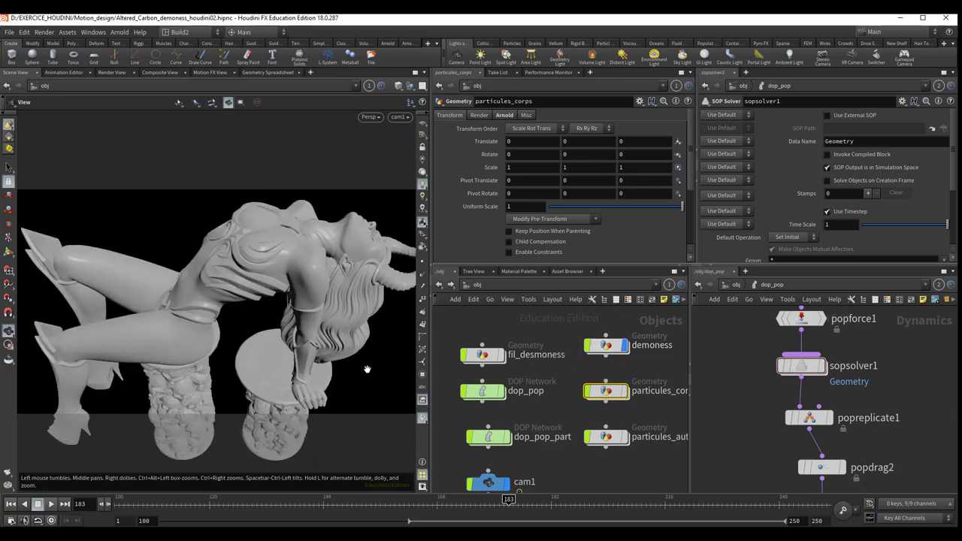
left_click_drag(321, 353, 298, 260)
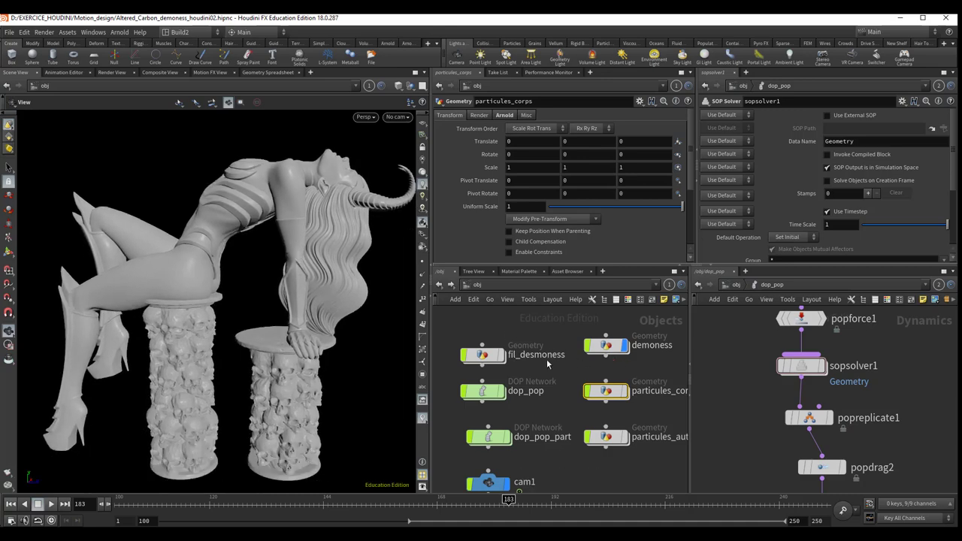
mouse_move(606, 345)
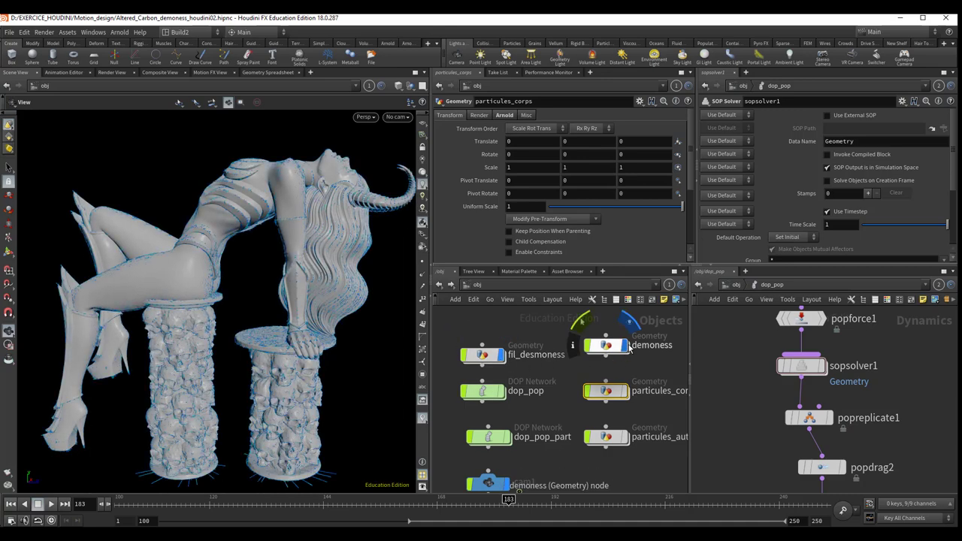
left_click(625, 346)
left_click_drag(292, 309, 286, 314)
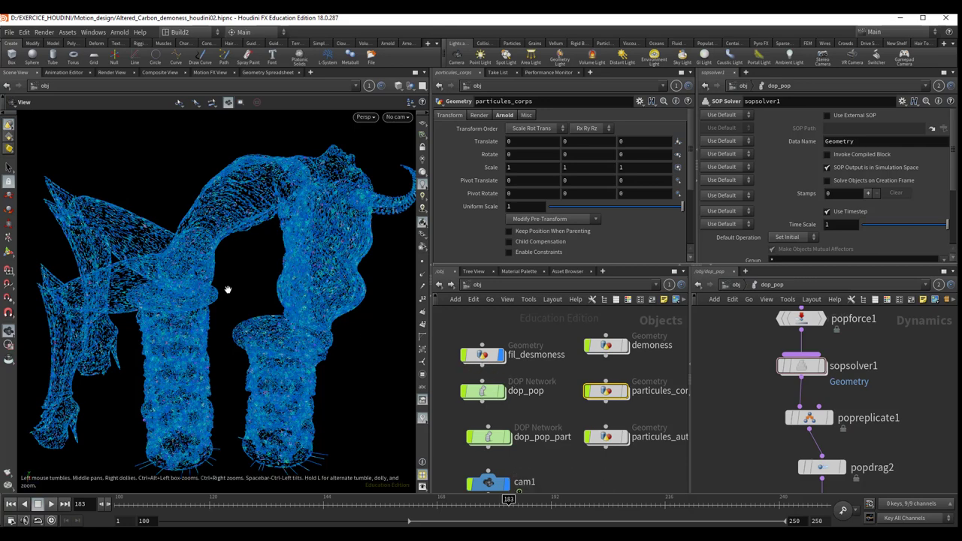
- Frame all object nodes and show the particules_corps filaments on the figure
scroll(225, 288, "up", 2)
scroll(222, 289, "up", 2)
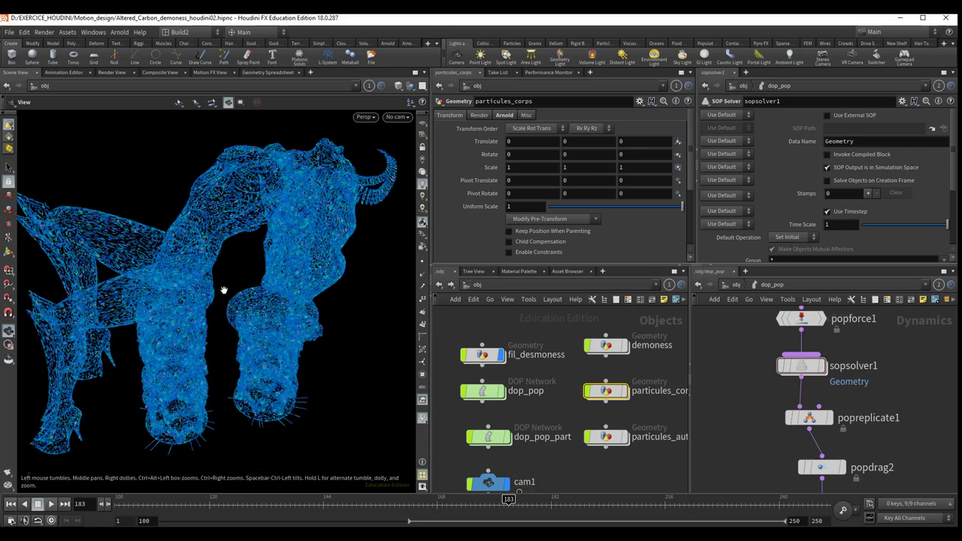
left_click_drag(264, 301, 249, 286)
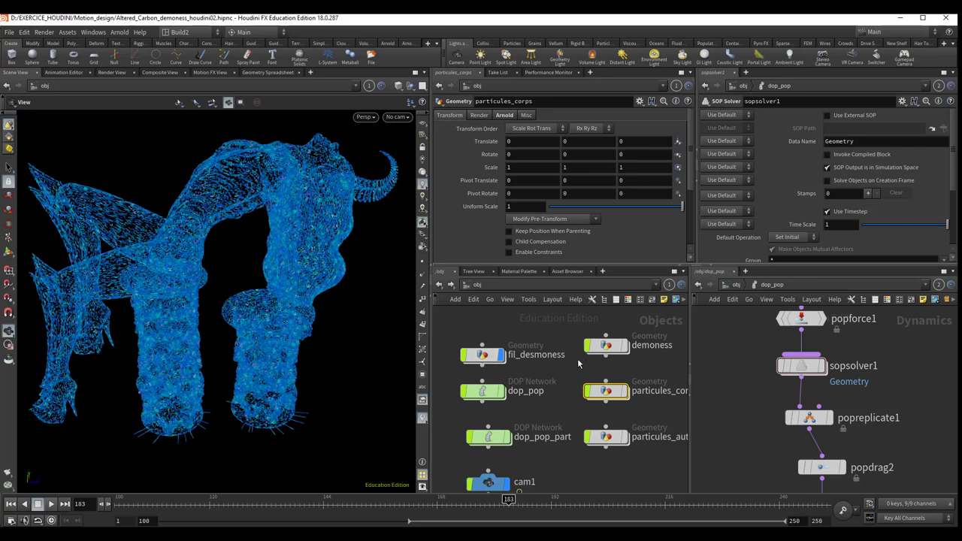
key("h")
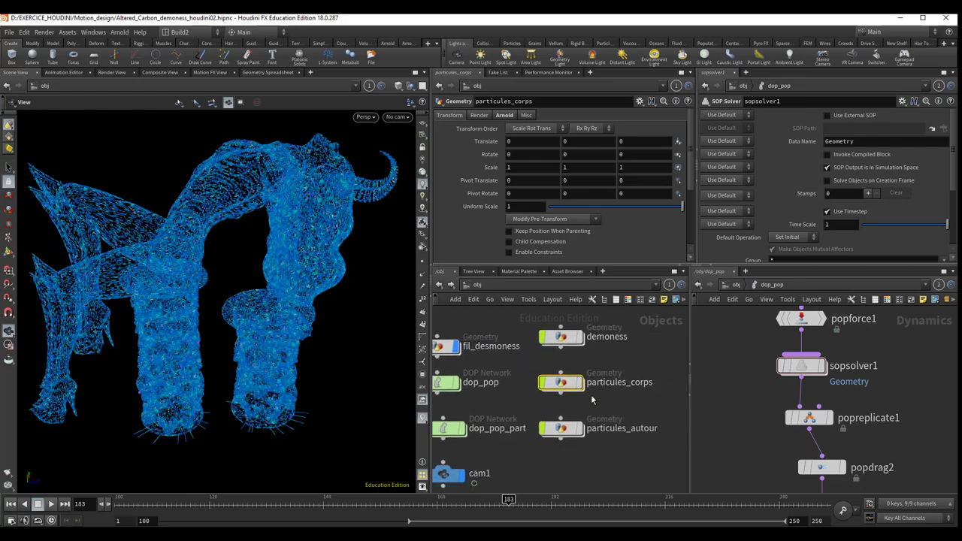
left_click(584, 384)
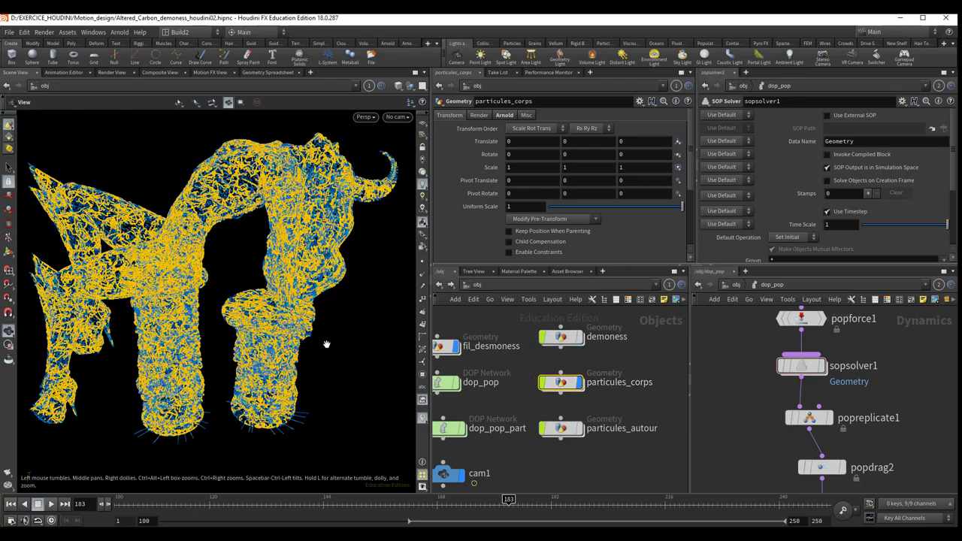
mouse_move(329, 345)
left_mouse_down()
mouse_move(348, 376)
mouse_move(301, 378)
mouse_move(306, 347)
left_mouse_up()
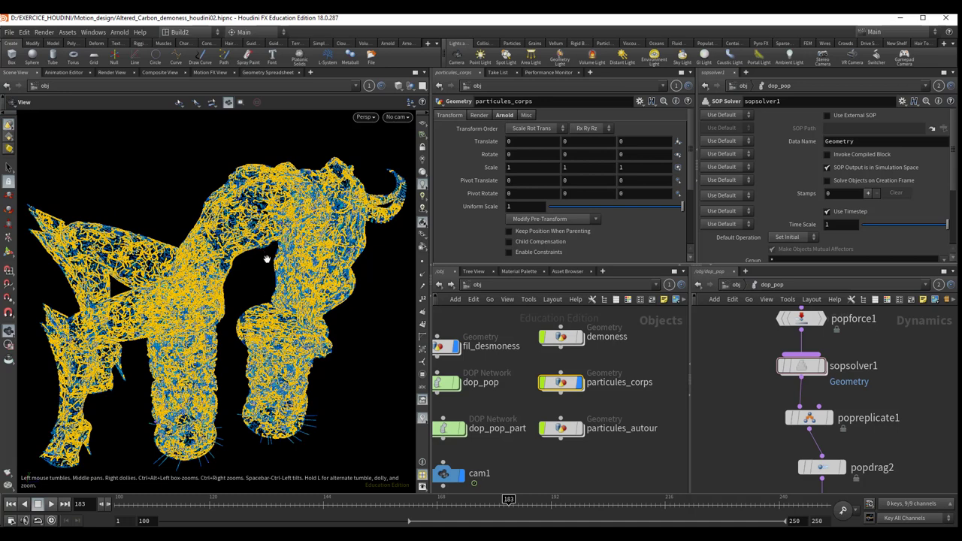
middle_click_drag(486, 372, 514, 365)
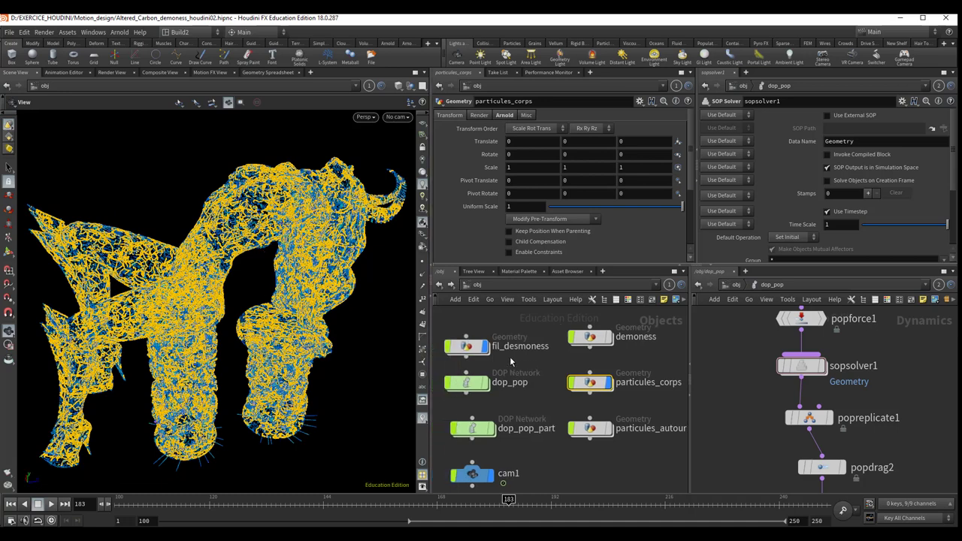
- Turn on the grey demoness sculpture and inspect the arm and hand close-up
left_click(603, 339)
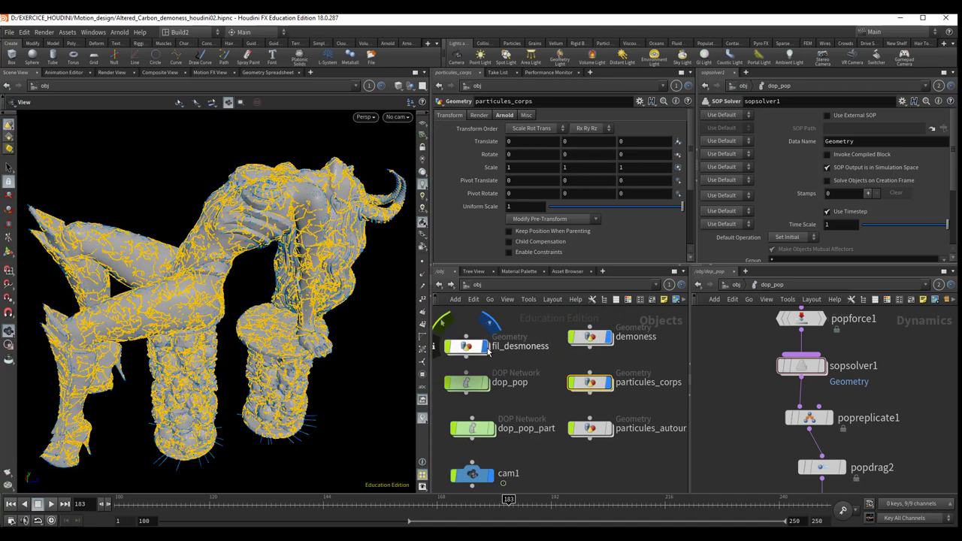
scroll(247, 329, "up", 3)
scroll(250, 312, "up", 2)
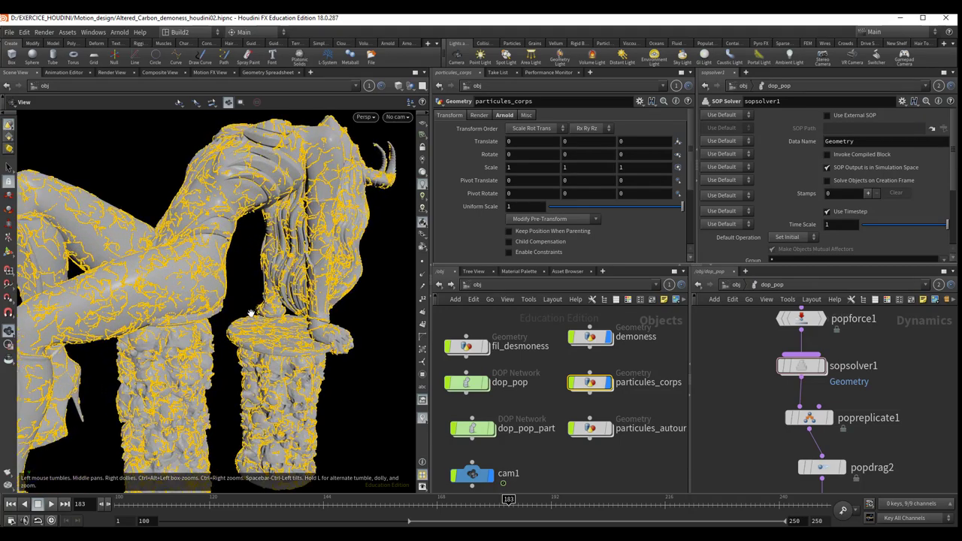
scroll(250, 312, "up", 2)
scroll(259, 331, "up", 2)
scroll(259, 334, "up", 1)
scroll(262, 338, "up", 2)
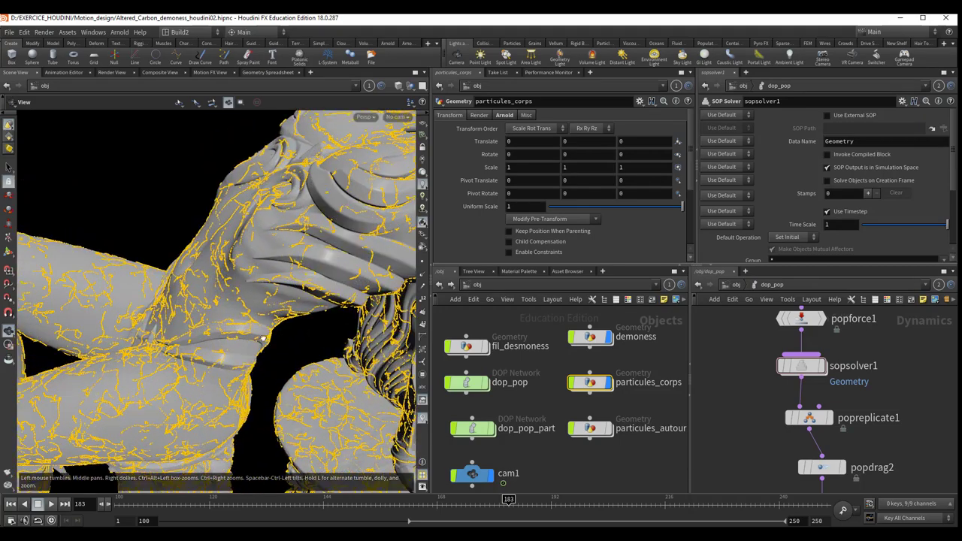
left_click_drag(262, 338, 258, 288)
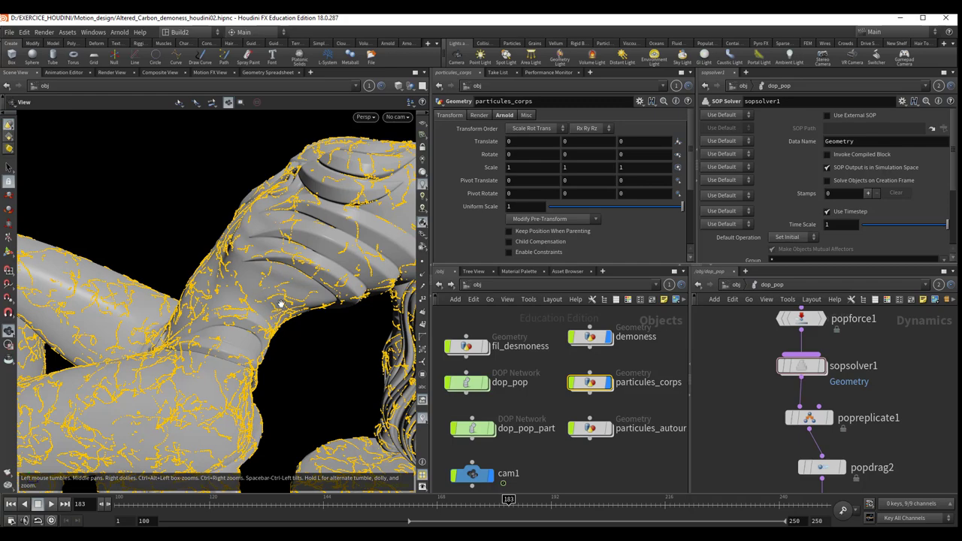
scroll(280, 324, "down", 1)
scroll(296, 358, "down", 1)
scroll(308, 323, "down", 2)
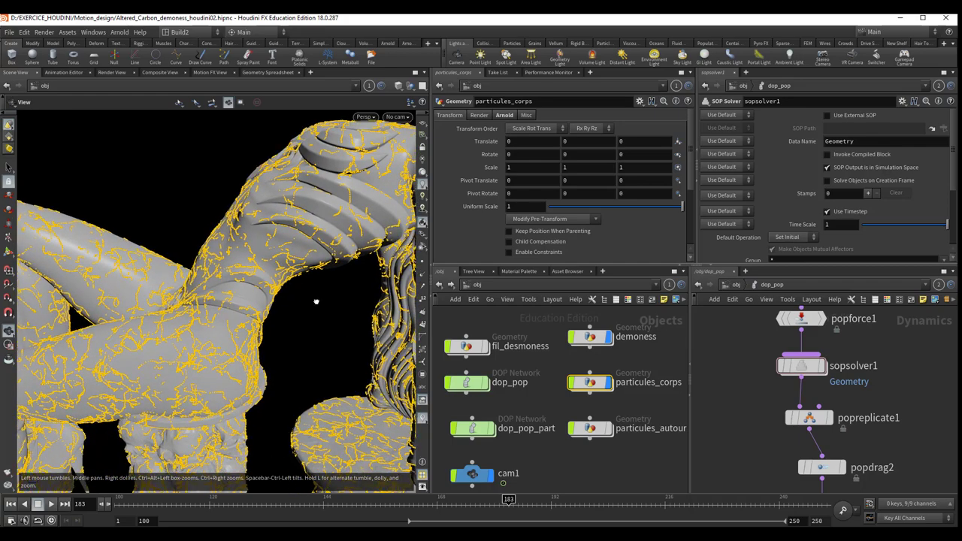
scroll(315, 301, "down", 2)
scroll(320, 304, "down", 1)
scroll(315, 326, "down", 1)
scroll(311, 291, "down", 1)
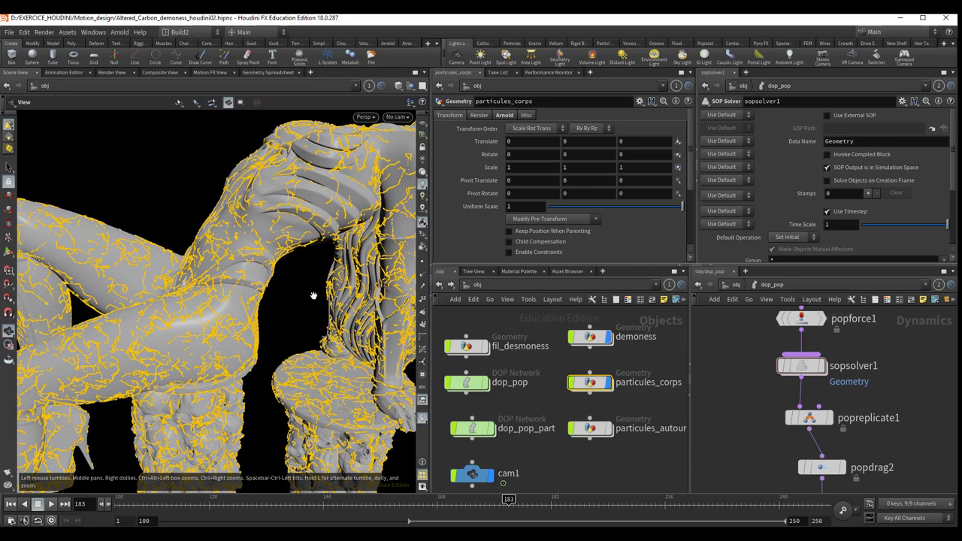
- Swap the particules_corps filaments for the particules_autour surrounding particles
left_click(607, 383)
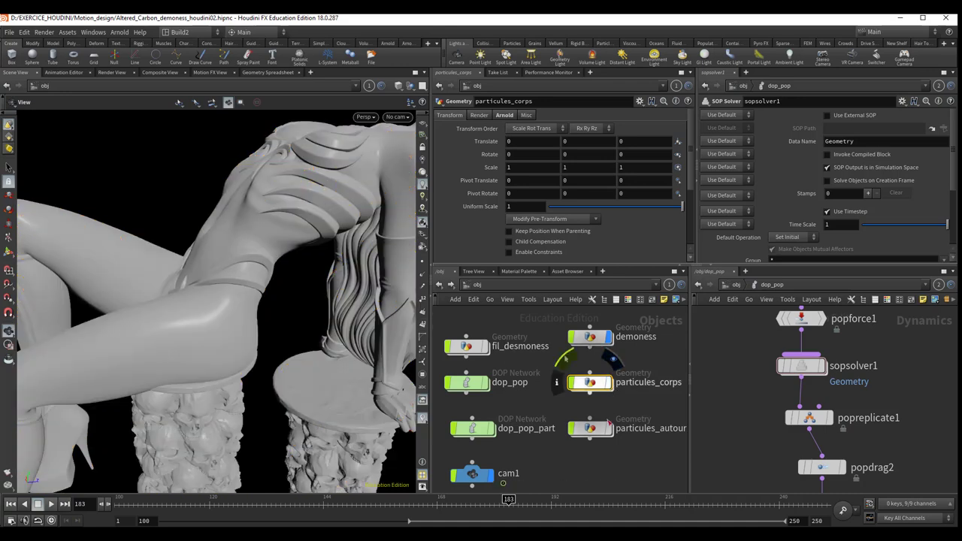
left_click(608, 429)
mouse_move(324, 339)
left_mouse_down()
mouse_move(283, 309)
mouse_move(277, 330)
mouse_move(334, 340)
left_mouse_up()
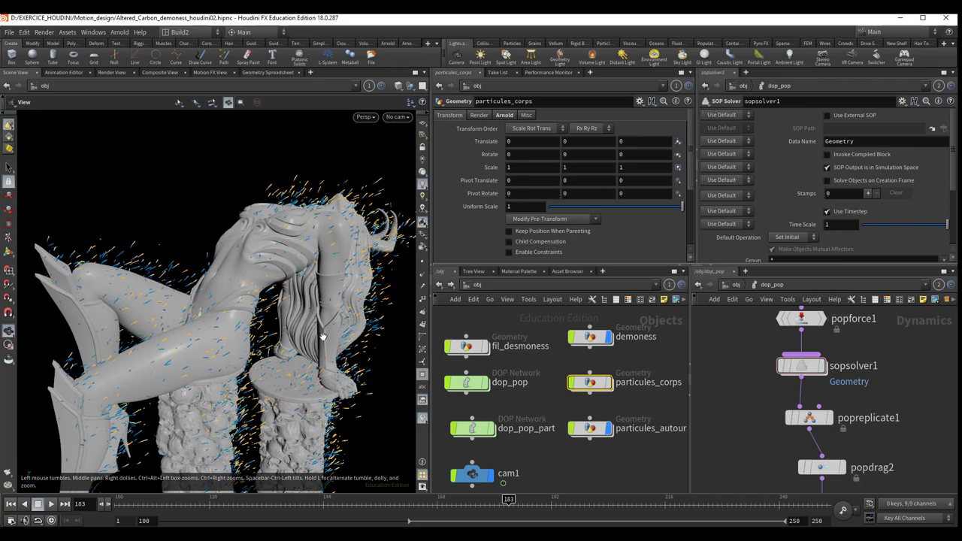
mouse_move(321, 336)
left_mouse_down()
mouse_move(180, 326)
mouse_move(305, 330)
left_mouse_up()
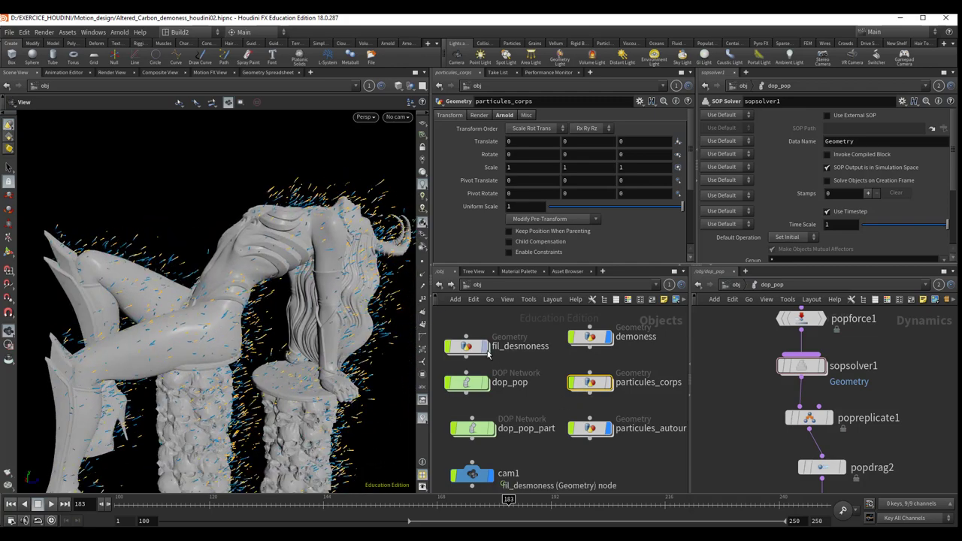
- Restore the fil_desmoness wireframe and hide the grey demoness sculpture
left_click(451, 345)
left_click(590, 336)
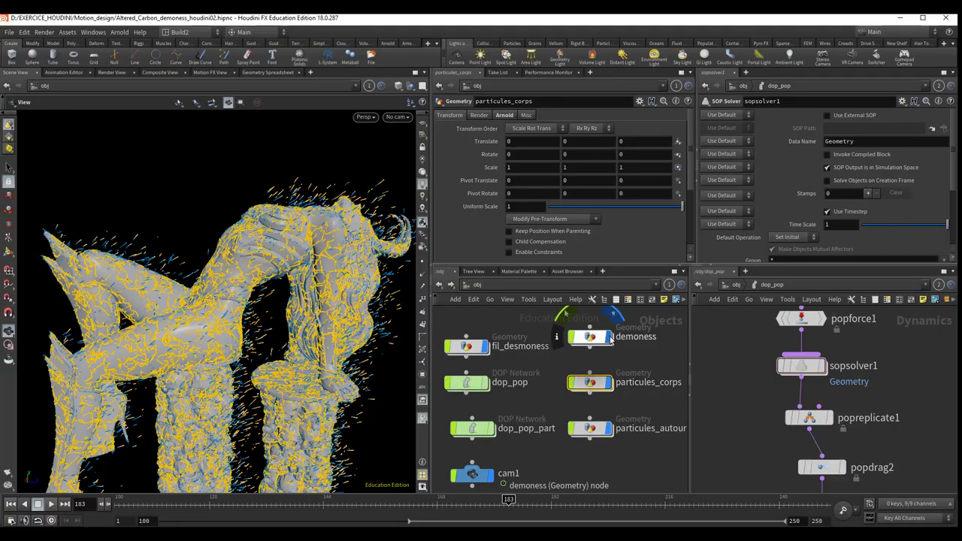
mouse_move(334, 349)
left_mouse_down()
mouse_move(351, 348)
mouse_move(284, 346)
mouse_move(288, 318)
left_mouse_up()
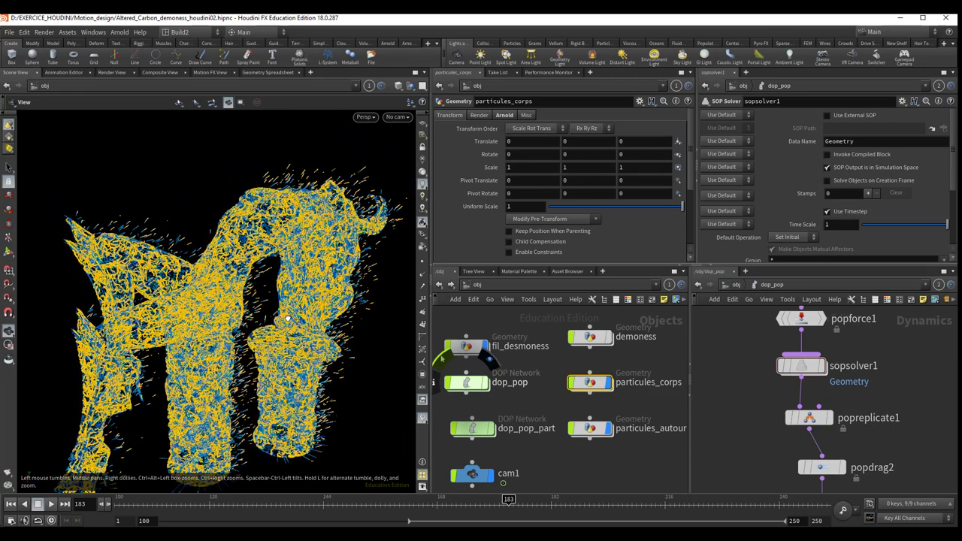
- Hide the fil_desmoness wireframe and particules_autour, keeping only particules_corps visible
left_click(483, 347)
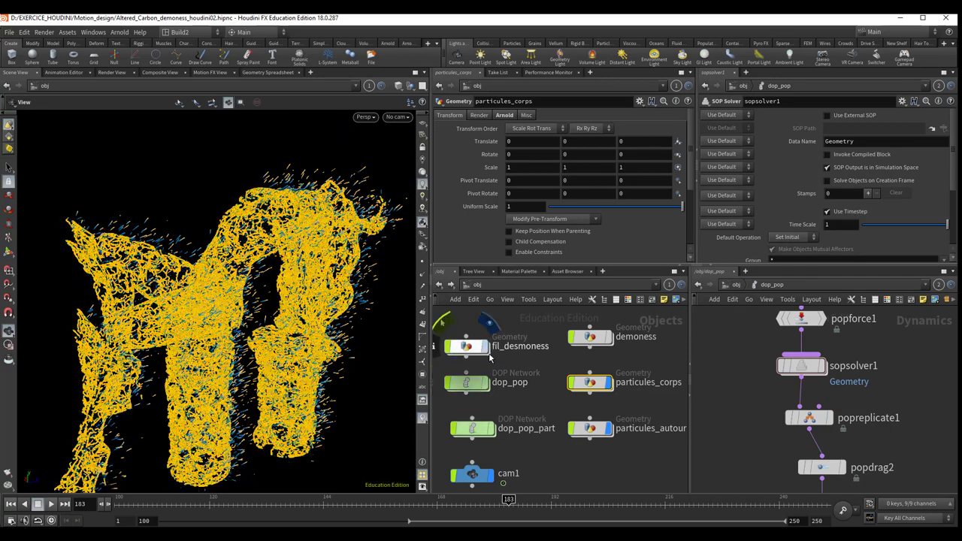
left_click(610, 428)
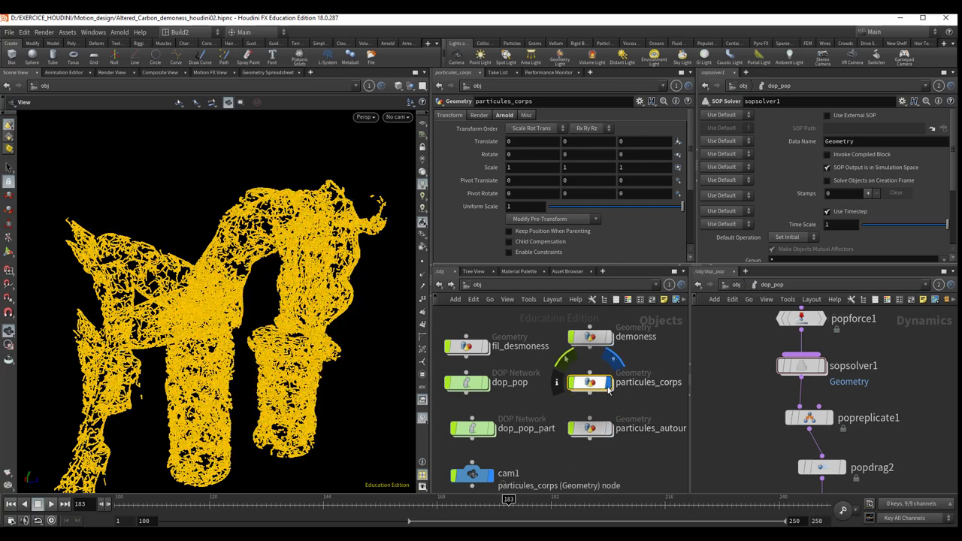
left_click(608, 385)
left_click(608, 384)
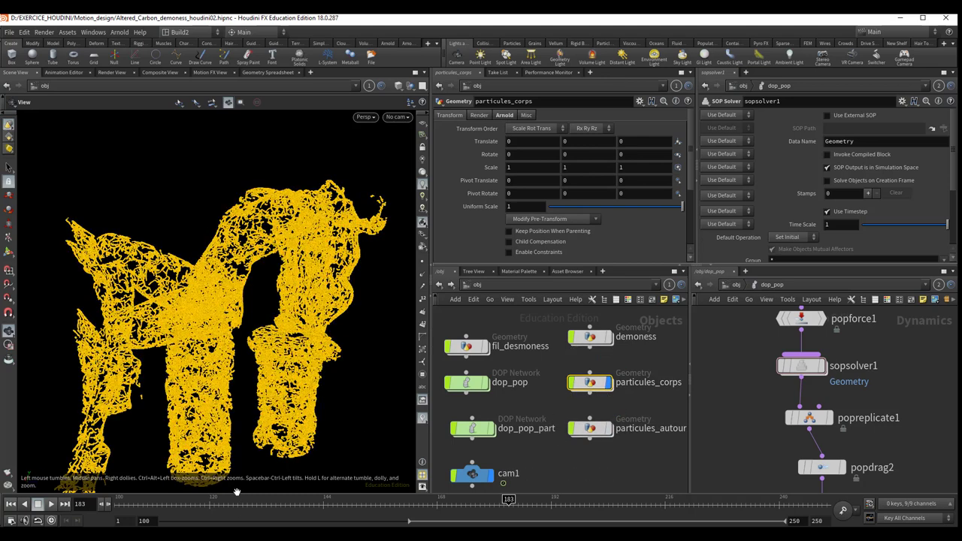
- Rewind the simulation to frame 101 and orbit the particle figure
left_click(240, 499)
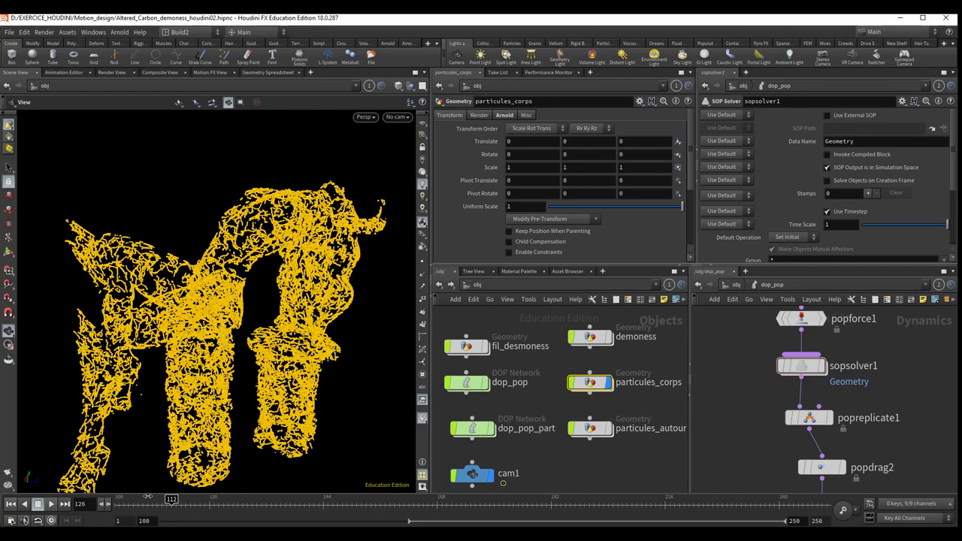
left_click_drag(171, 499, 120, 499)
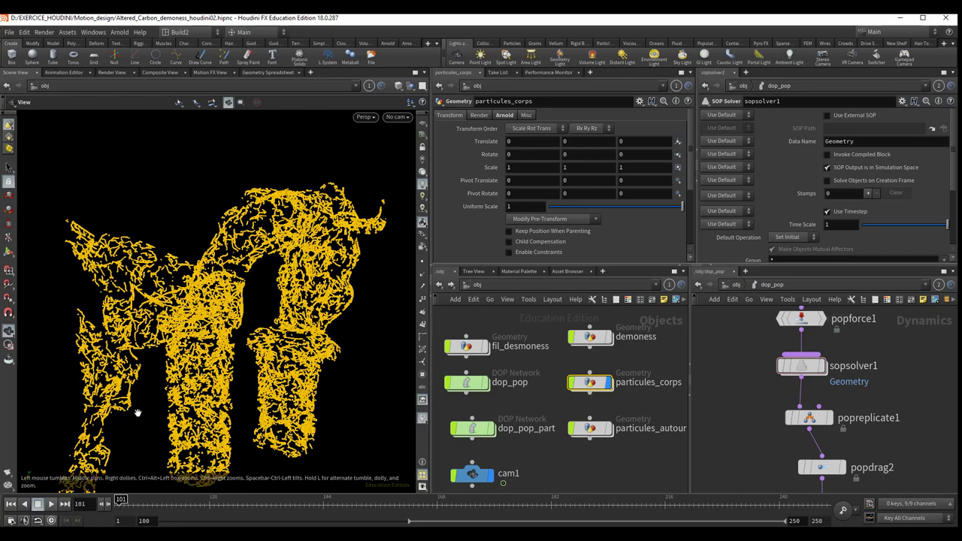
left_click_drag(228, 399, 240, 362)
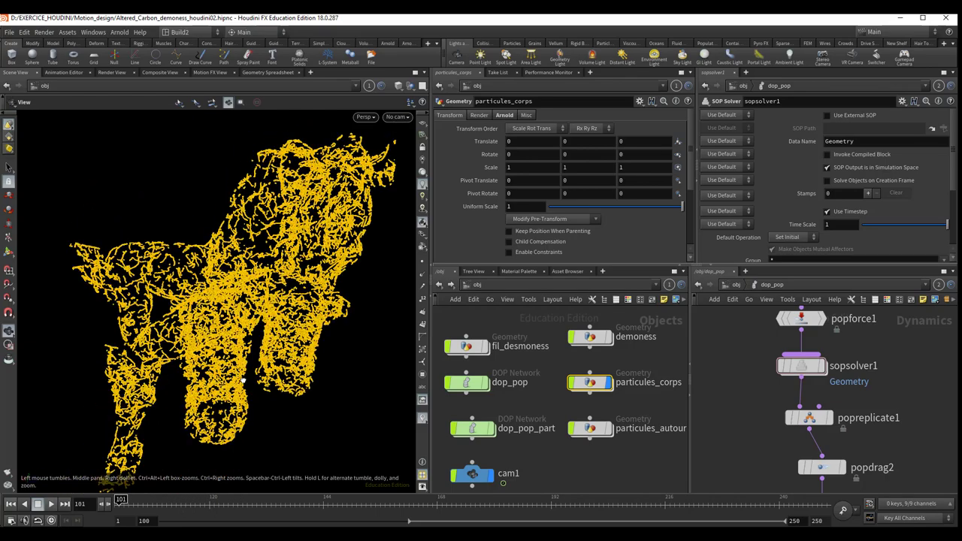
scroll(240, 363, "up", 3)
mouse_move(241, 356)
left_mouse_down()
mouse_move(254, 348)
mouse_move(257, 408)
left_mouse_up()
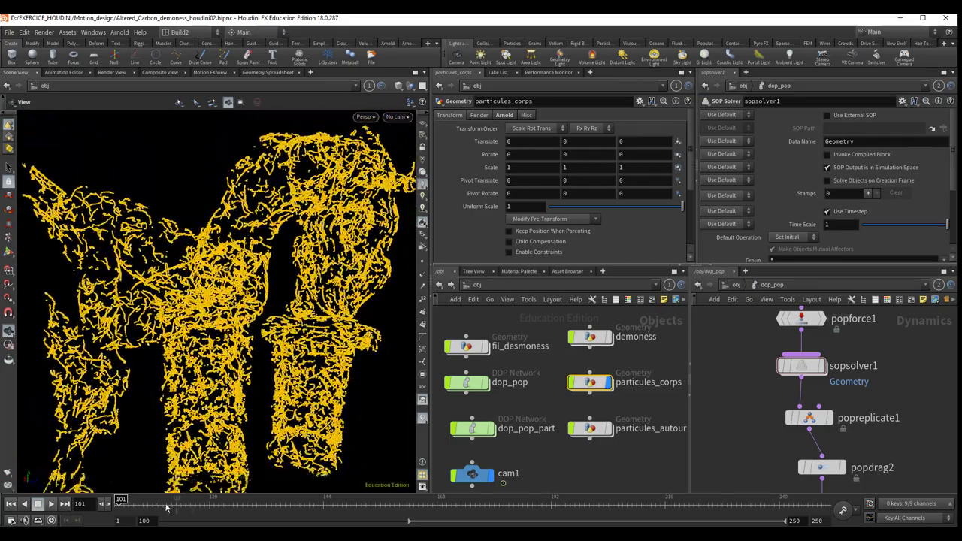
- Deselect the particle object, jump to frame 115, and widen the dynamics network
left_click(530, 458)
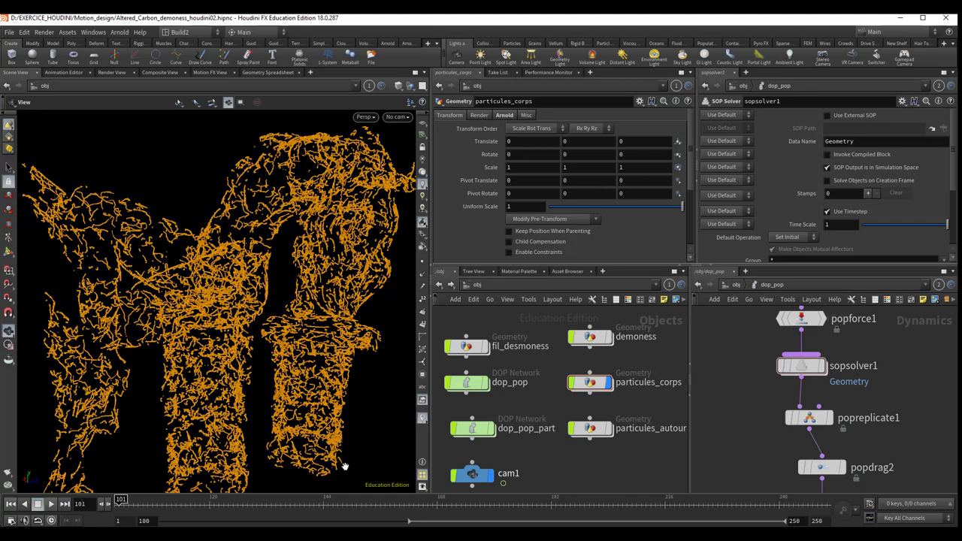
left_click(194, 502)
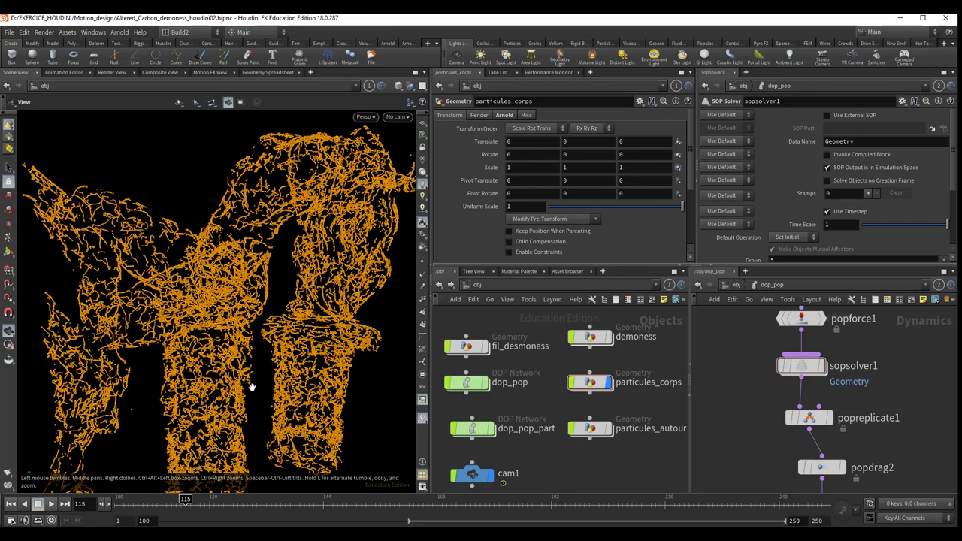
mouse_move(252, 387)
left_mouse_down()
mouse_move(233, 402)
mouse_move(269, 388)
mouse_move(262, 401)
left_mouse_up()
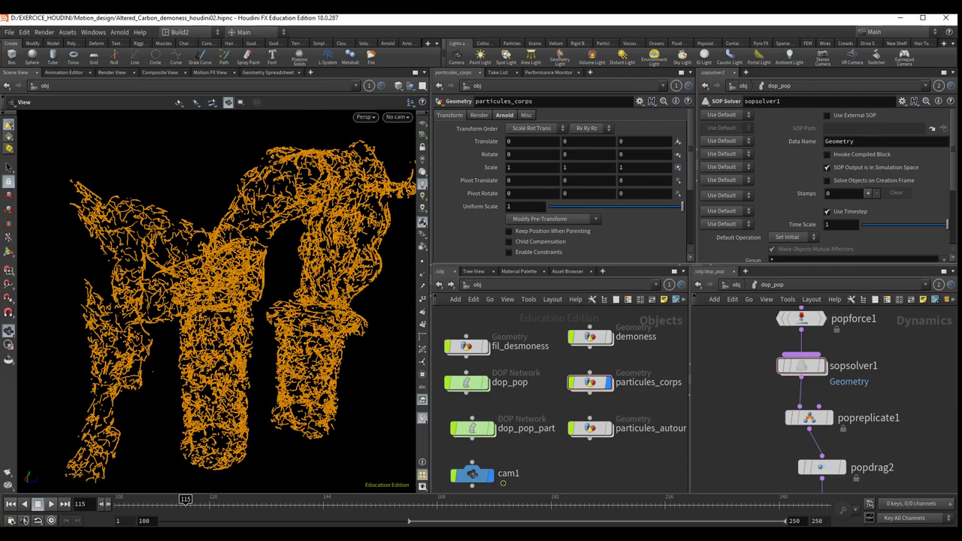
left_click_drag(688, 375, 658, 375)
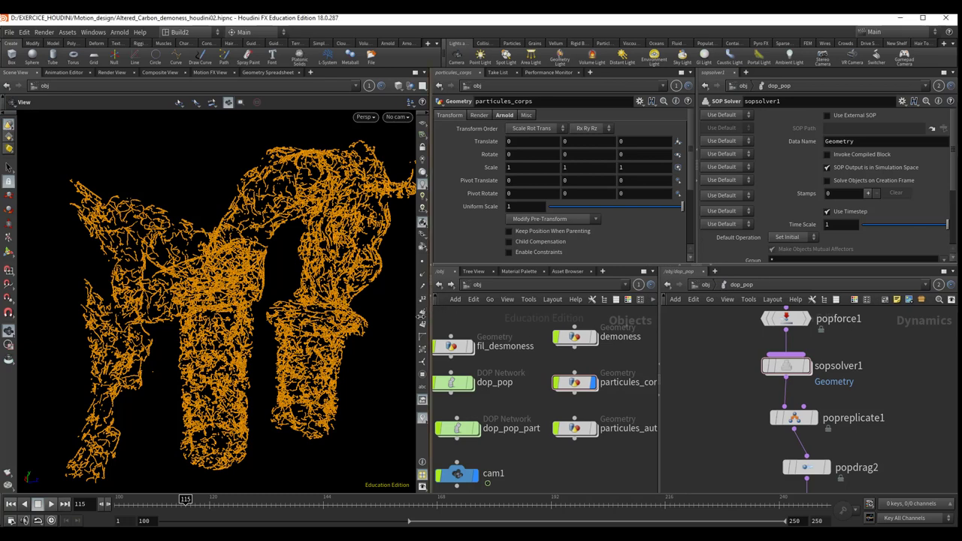
- Narrow the 3D viewport to widen the right-hand panels and shift the dop_pop network view
left_click_drag(432, 303, 367, 308)
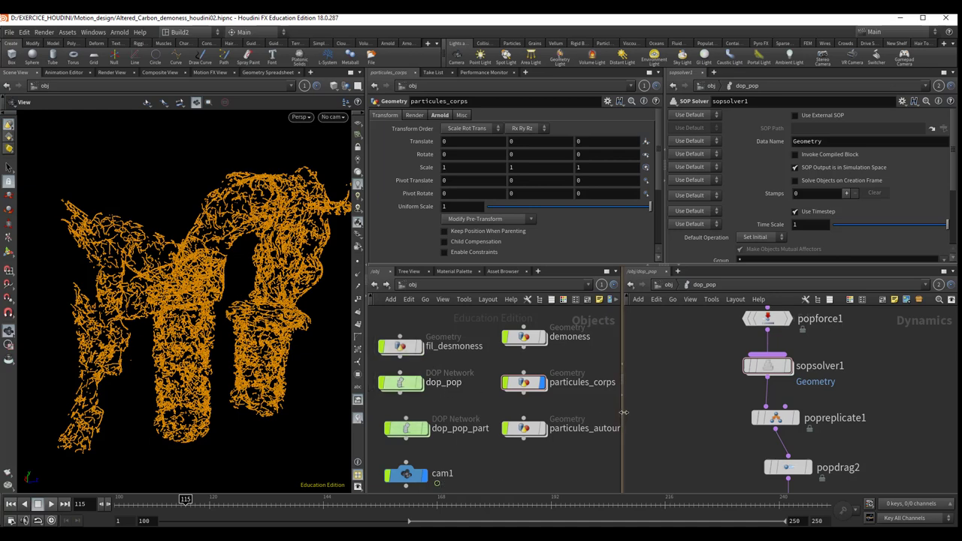
middle_click_drag(704, 410, 704, 428)
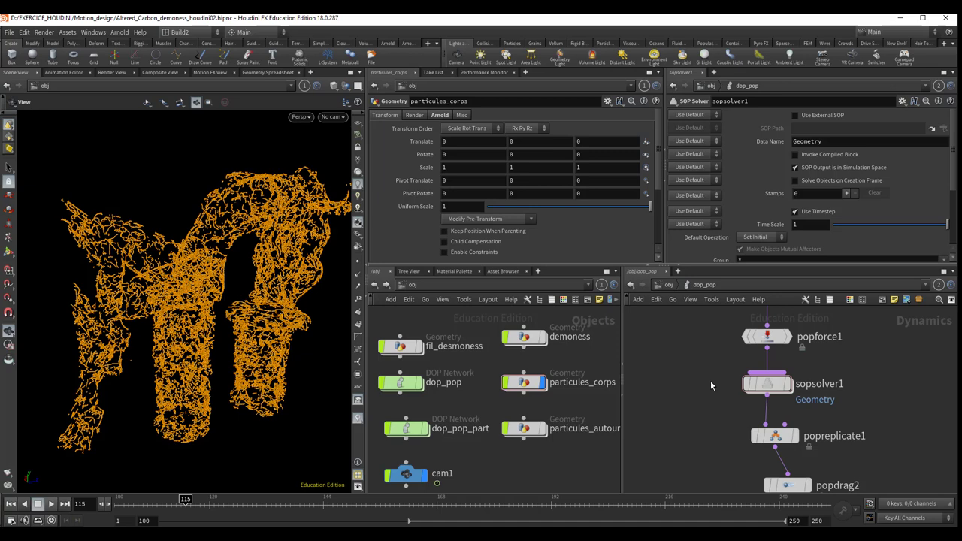
- Bring popobject1 and dragon_source into view and inspect popobject1's settings
scroll(770, 417, "down", 5)
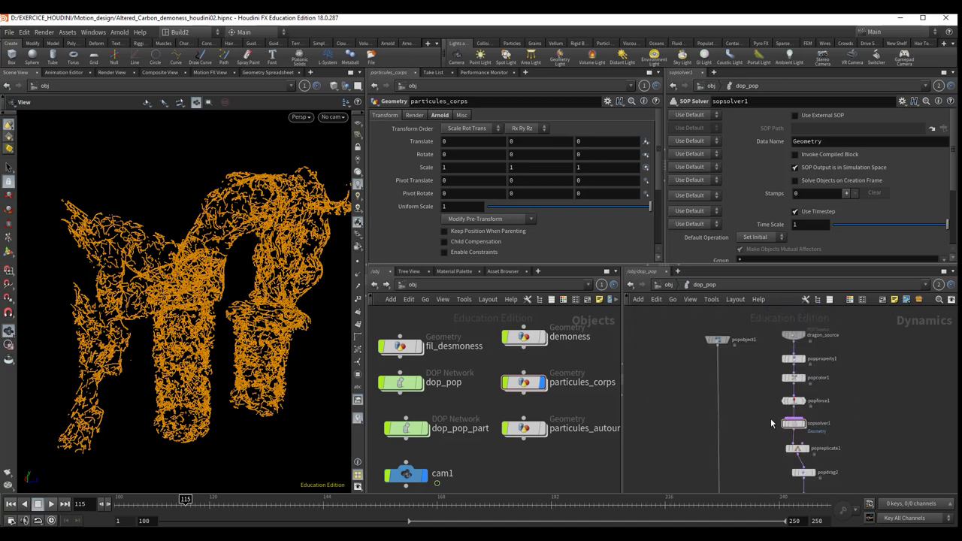
middle_click_drag(758, 355, 721, 387)
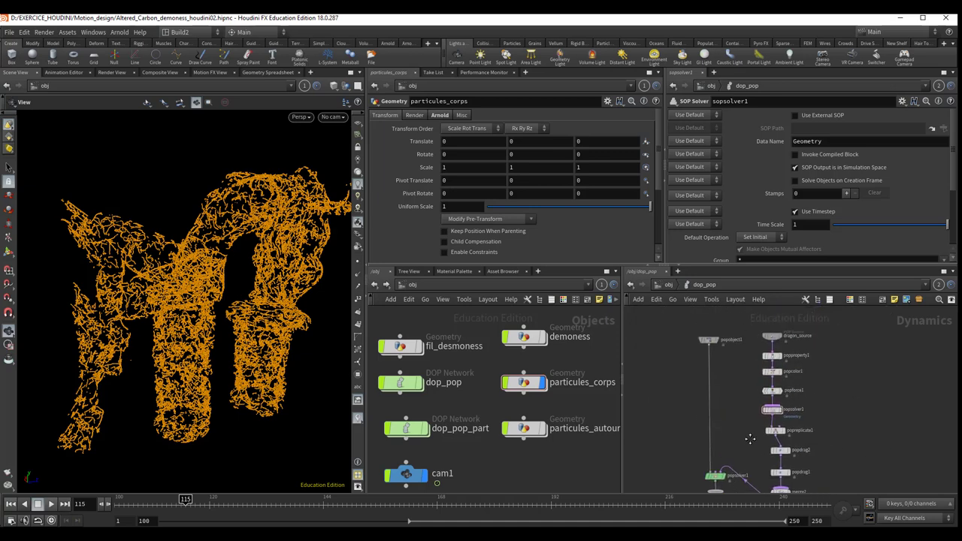
left_click(706, 335)
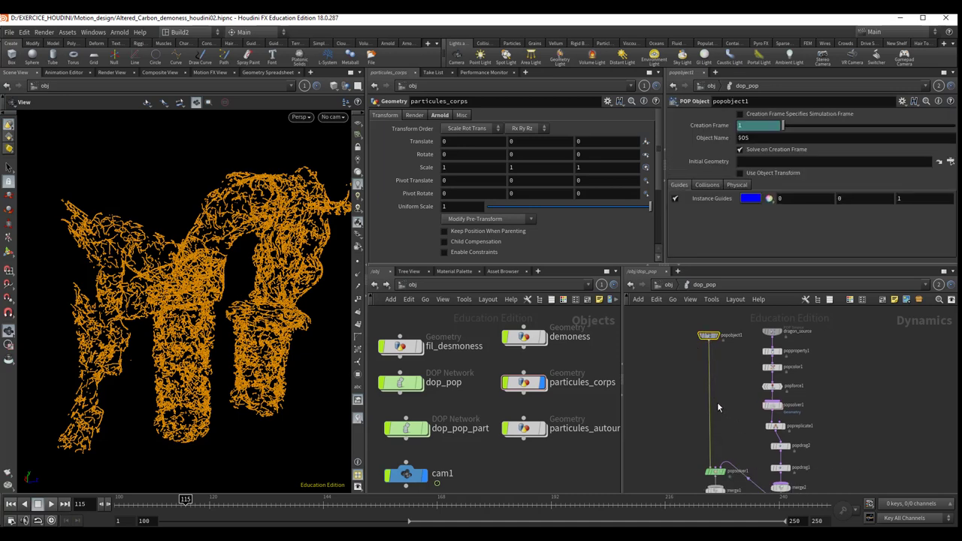
- Select popsolver1 to show Time Scale 1, Min/Max Substeps 1 and CFL Condition 1
scroll(736, 419, "up", 3)
middle_click_drag(735, 419, 715, 362)
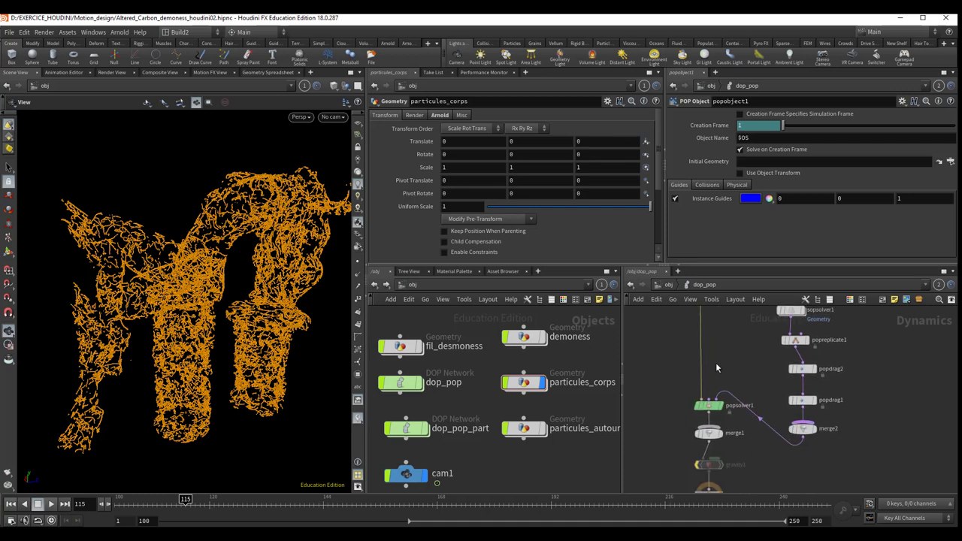
left_click(710, 408)
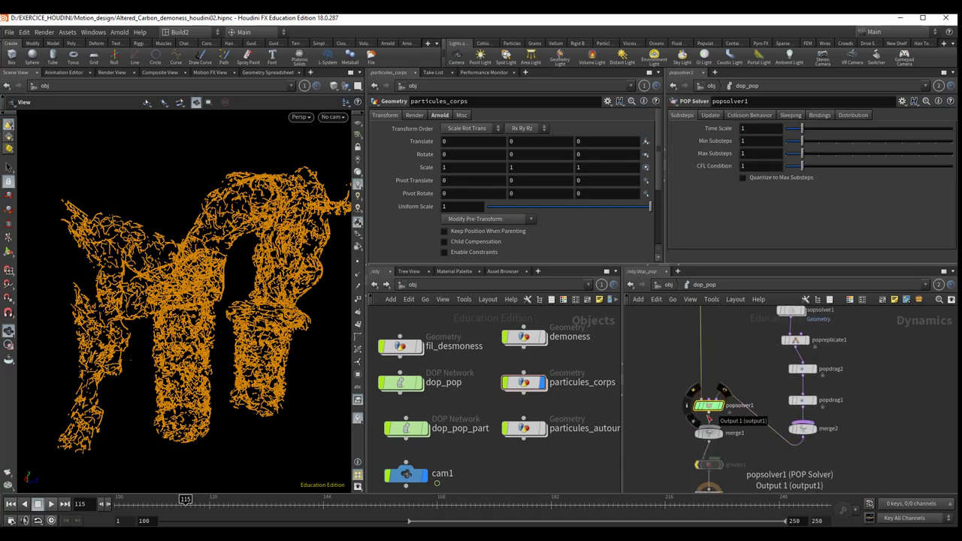
scroll(707, 418, "up", 2)
scroll(707, 418, "up", 1)
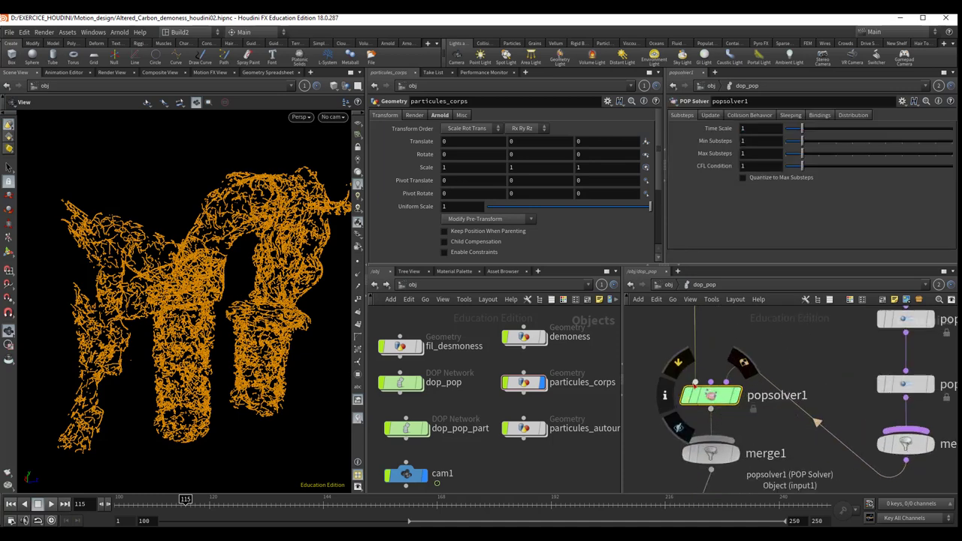
middle_click_drag(820, 332, 791, 426)
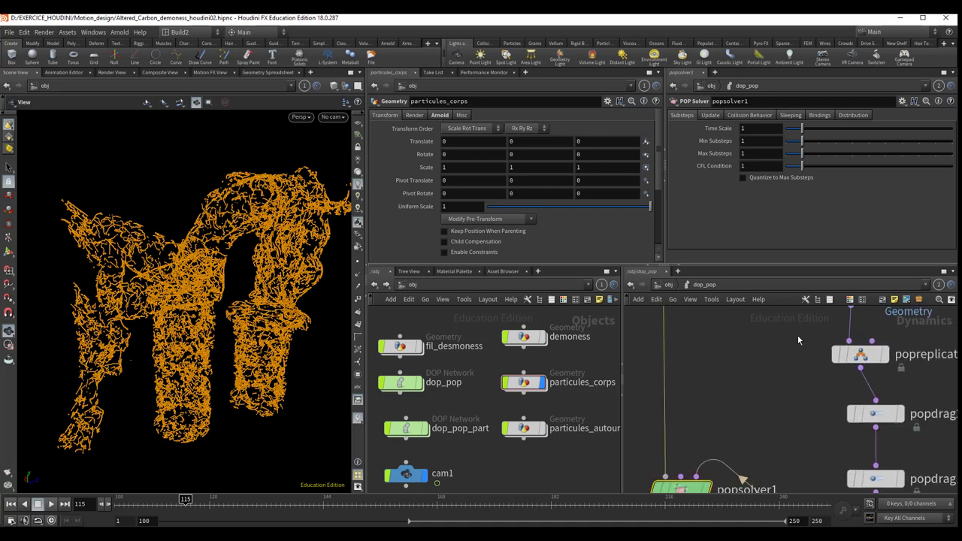
middle_click_drag(798, 341, 767, 384)
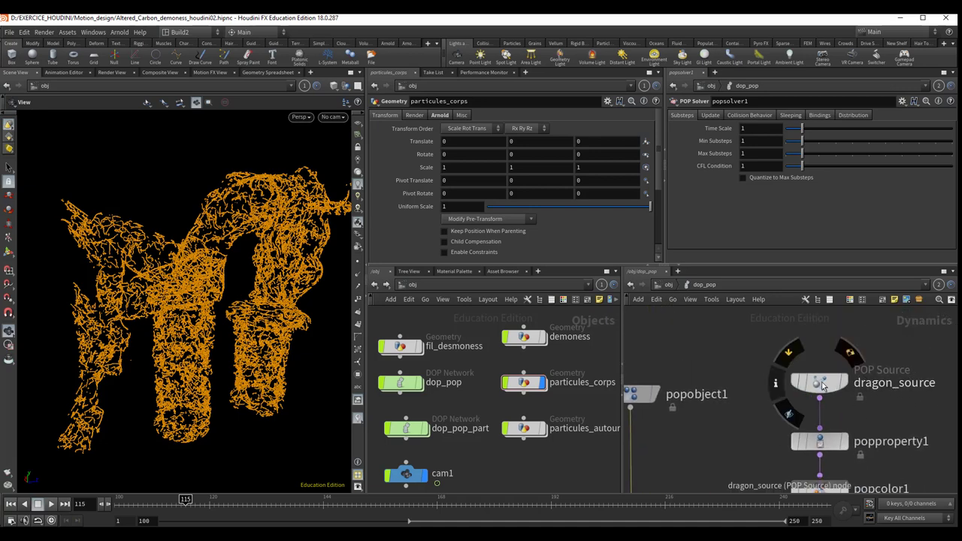
- Select dragon_source to see its surface scatter emission from /obj/demoness/out_dragon
left_click(834, 384)
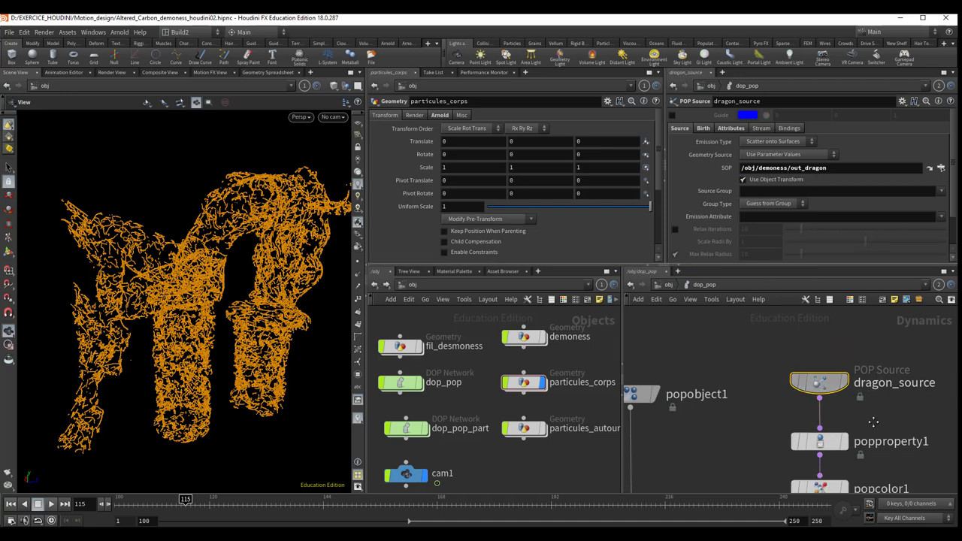
middle_click_drag(875, 427, 863, 374)
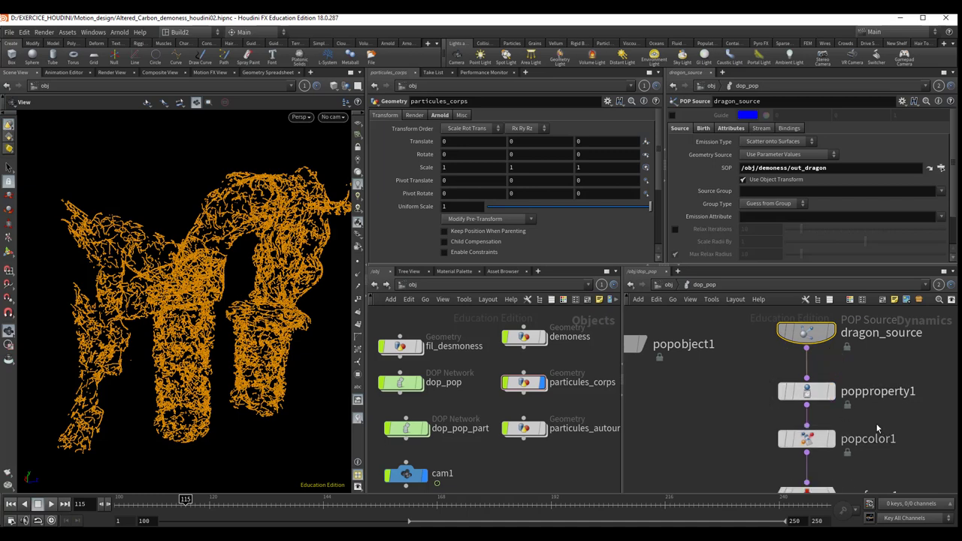
scroll(876, 428, "up", 2)
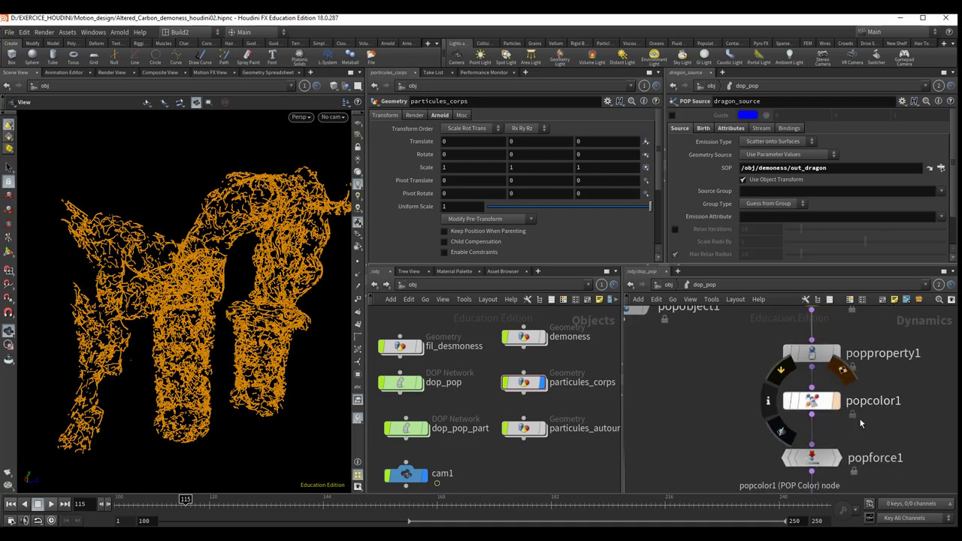
scroll(879, 427, "down", 1)
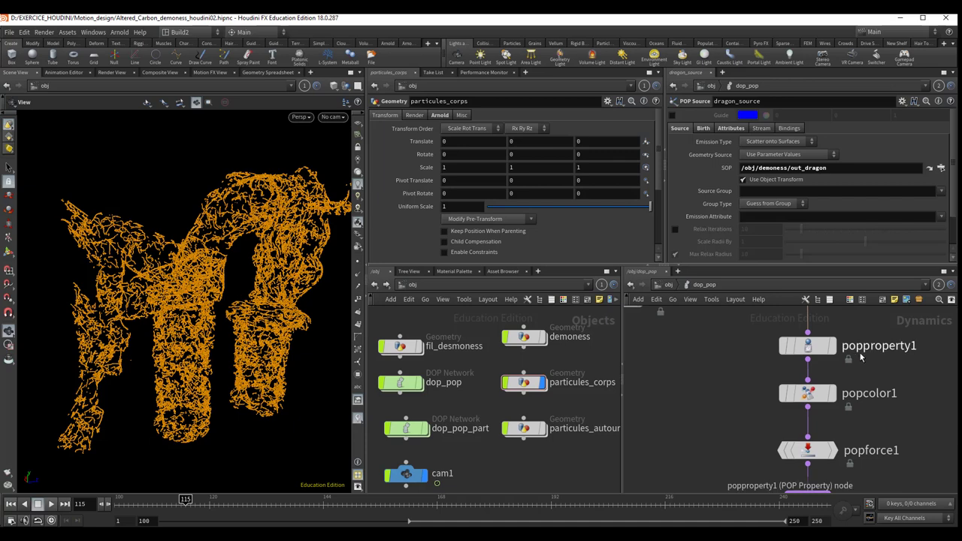
- Inspect popproperty1's Physical and Dynamics tabs, including the 0.06 uniform scale
left_click(806, 347)
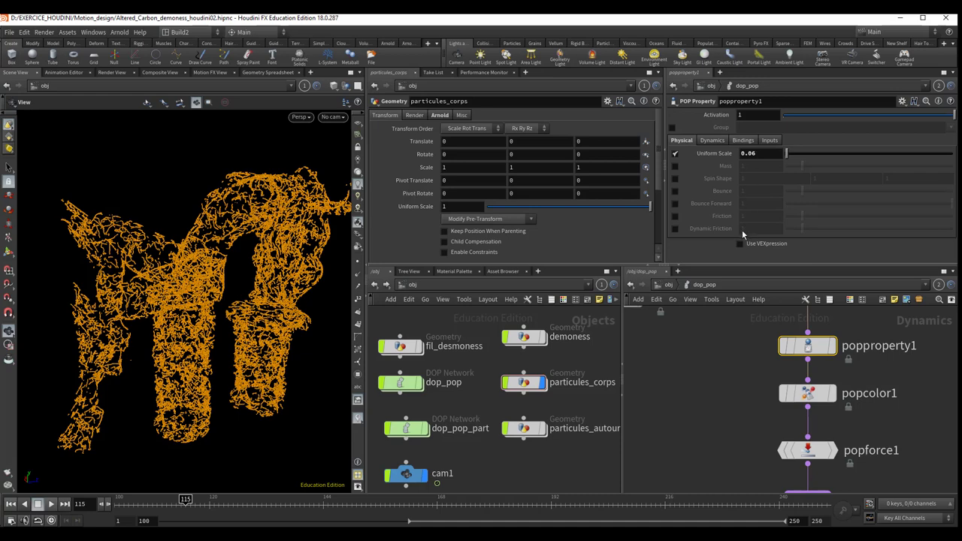
left_click(713, 141)
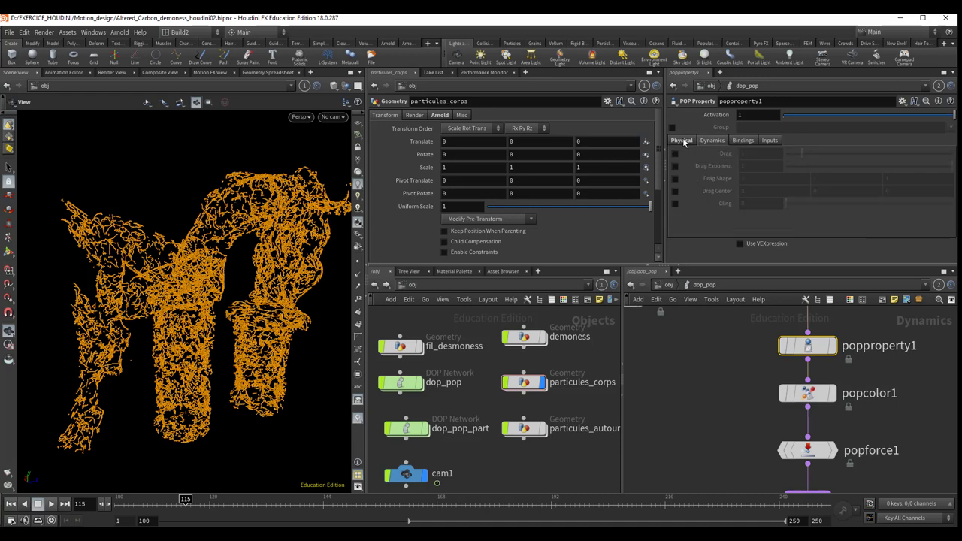
left_click(683, 142)
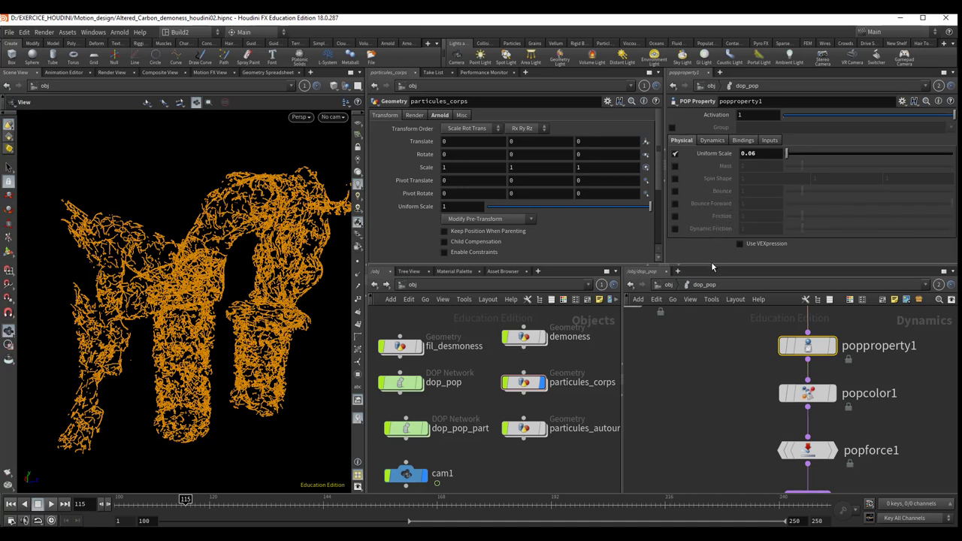
middle_click_drag(740, 373, 738, 344)
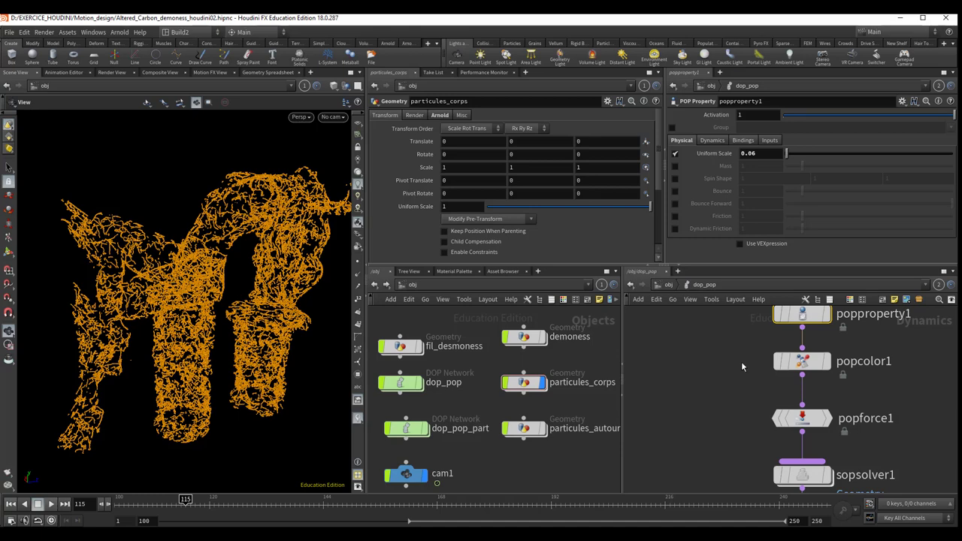
- Inspect popcolor1's constant orange colour (1, 0.367, 0) and its alpha settings
left_click(805, 363)
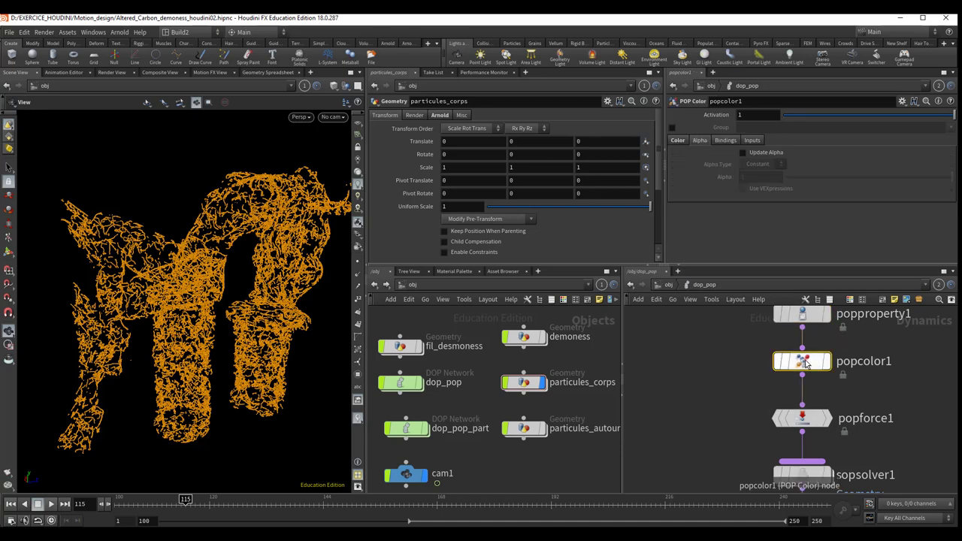
left_click(677, 141)
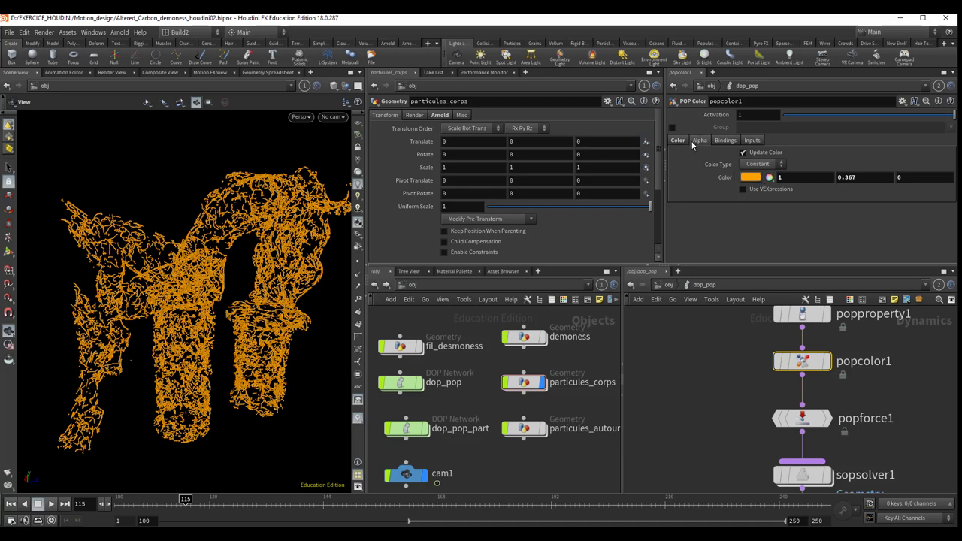
left_click(692, 145)
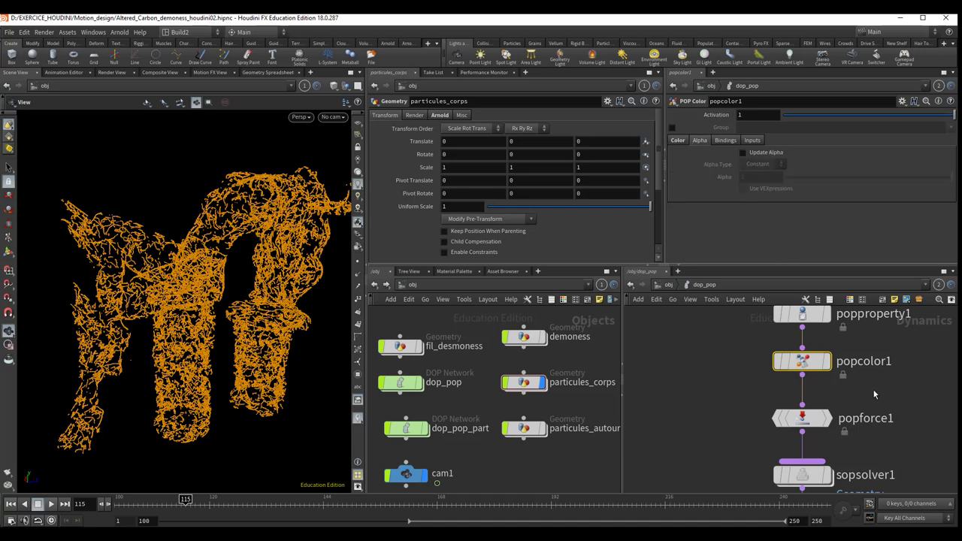
middle_click_drag(874, 389, 866, 350)
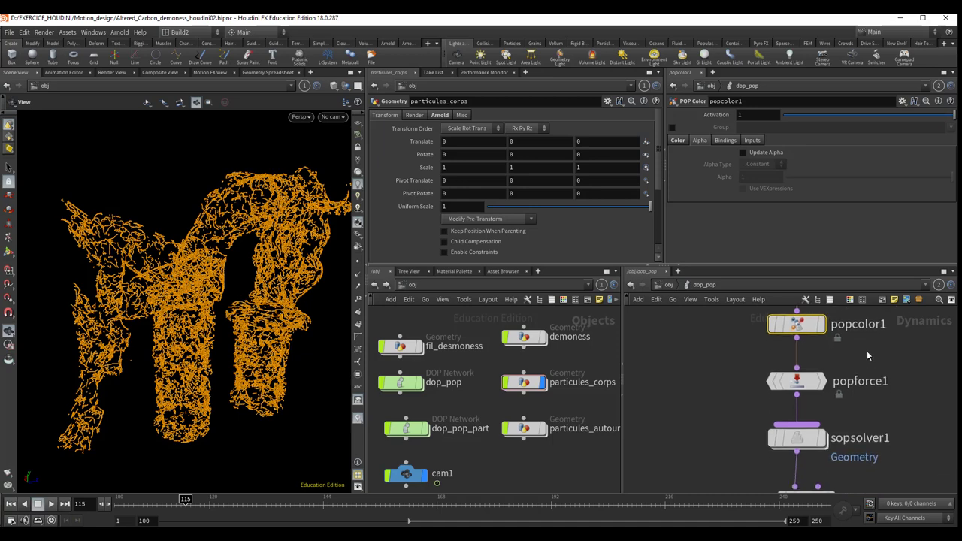
left_click(800, 383)
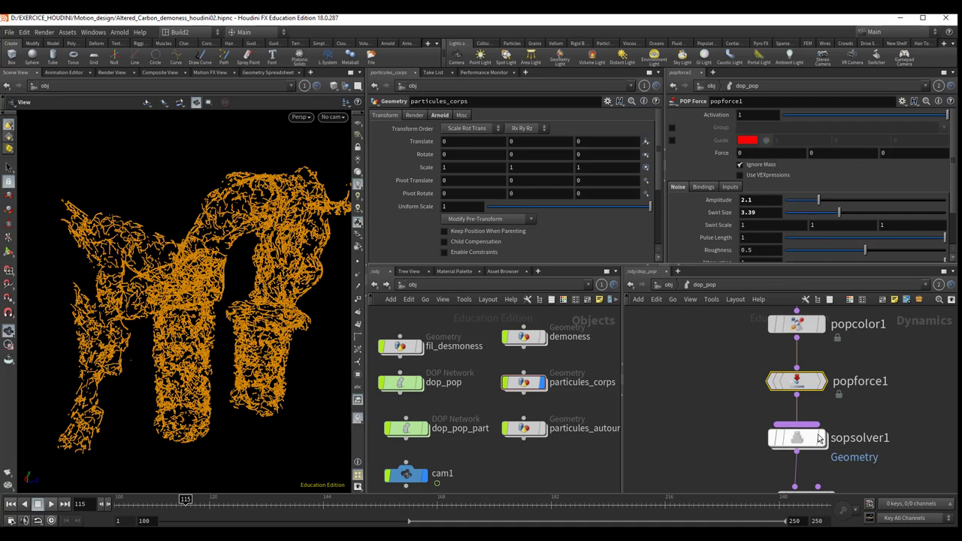
left_click(763, 347)
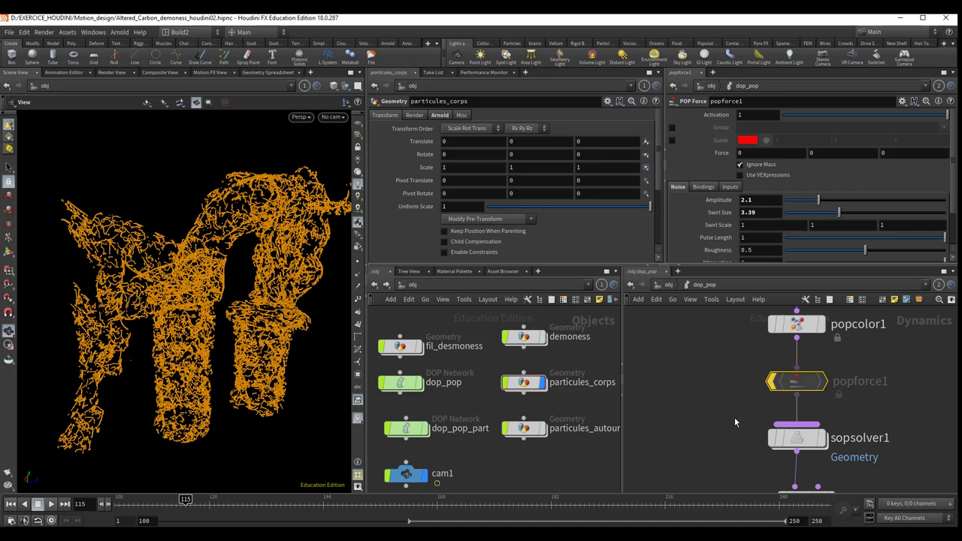
mouse_move(281, 379)
left_mouse_down()
mouse_move(243, 362)
mouse_move(269, 410)
left_mouse_up()
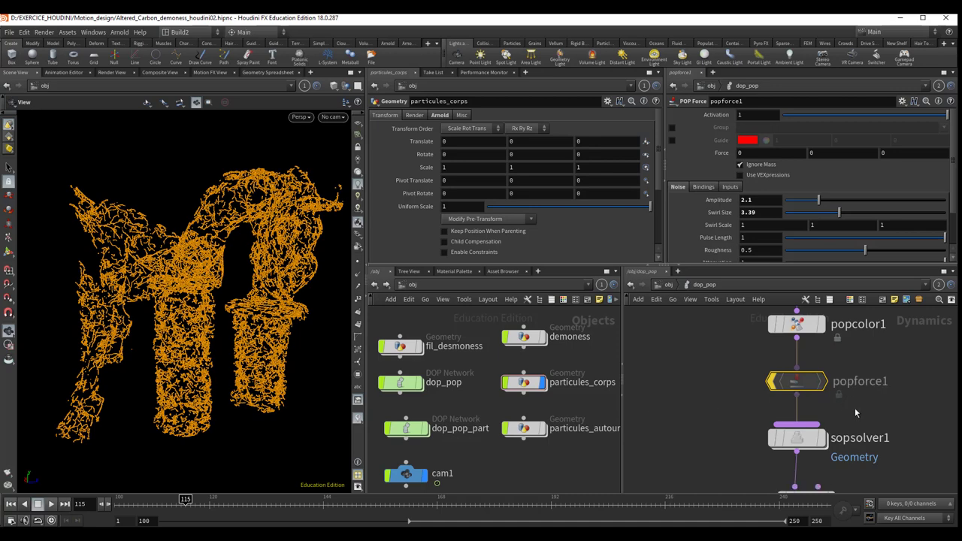
middle_click_drag(860, 398, 858, 389)
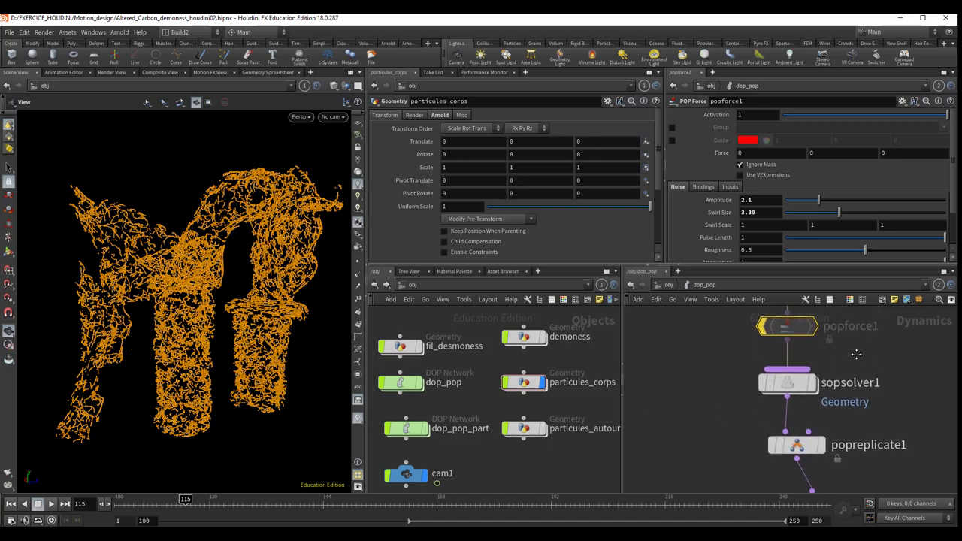
middle_click_drag(857, 394, 864, 347)
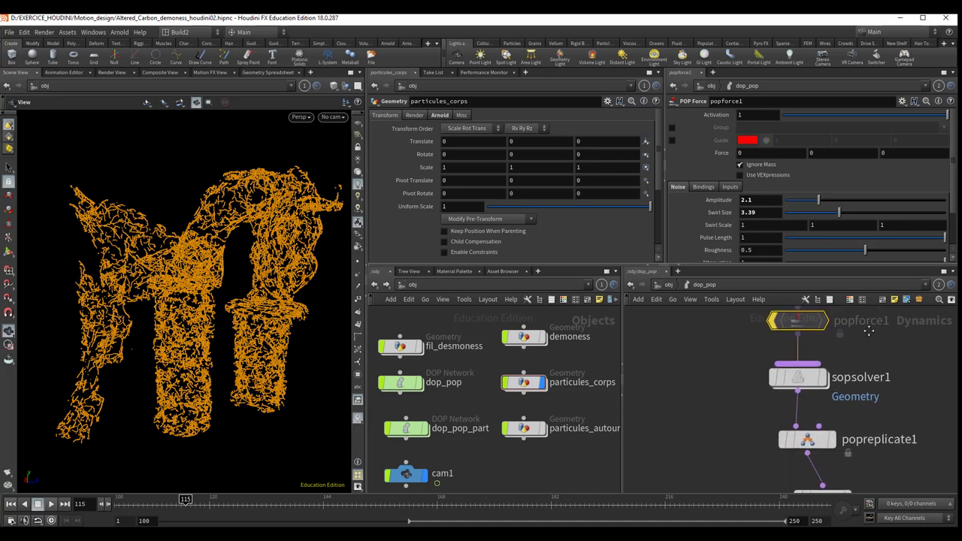
middle_click_drag(765, 390, 712, 395)
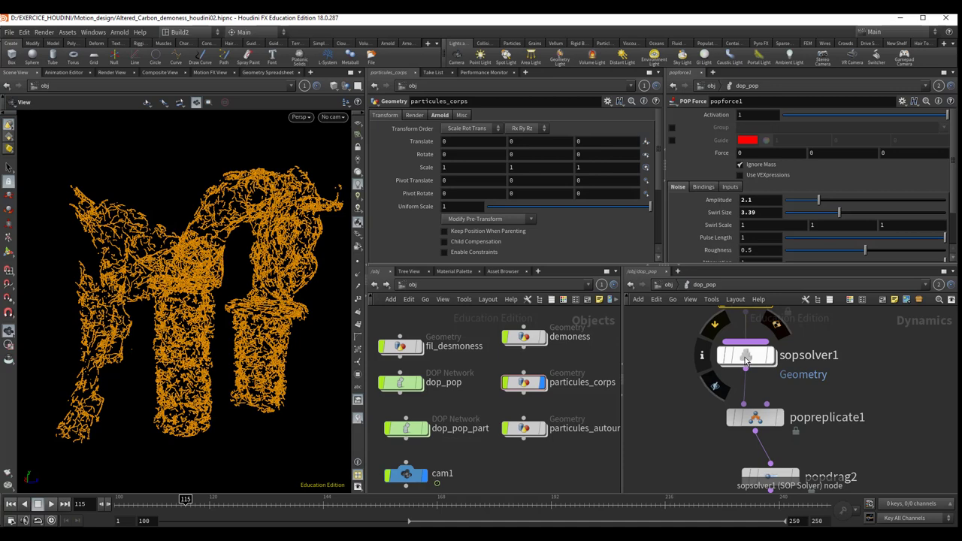
- Dive into sopsolver1 and auto-layout its nodes with L
left_click(745, 358)
double_click(745, 358)
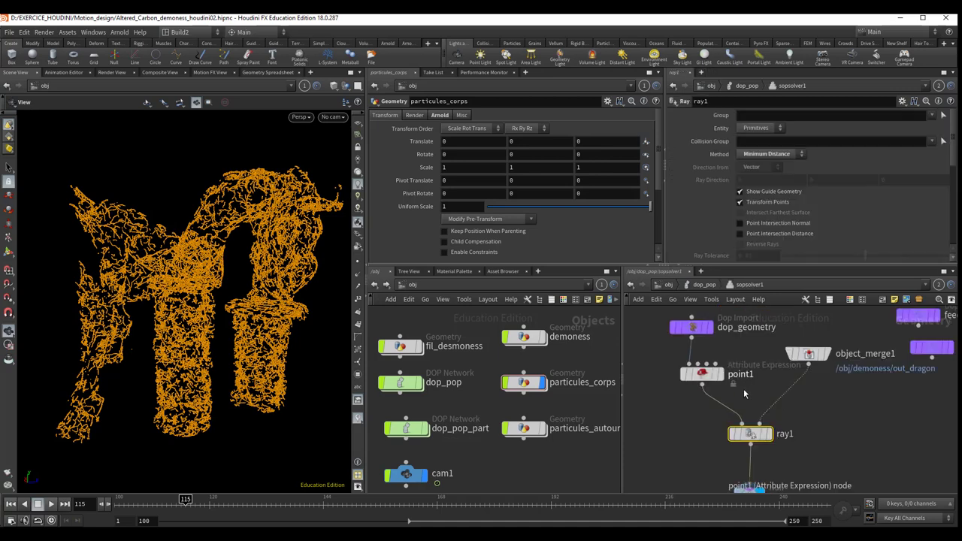
scroll(744, 398, "up", 2)
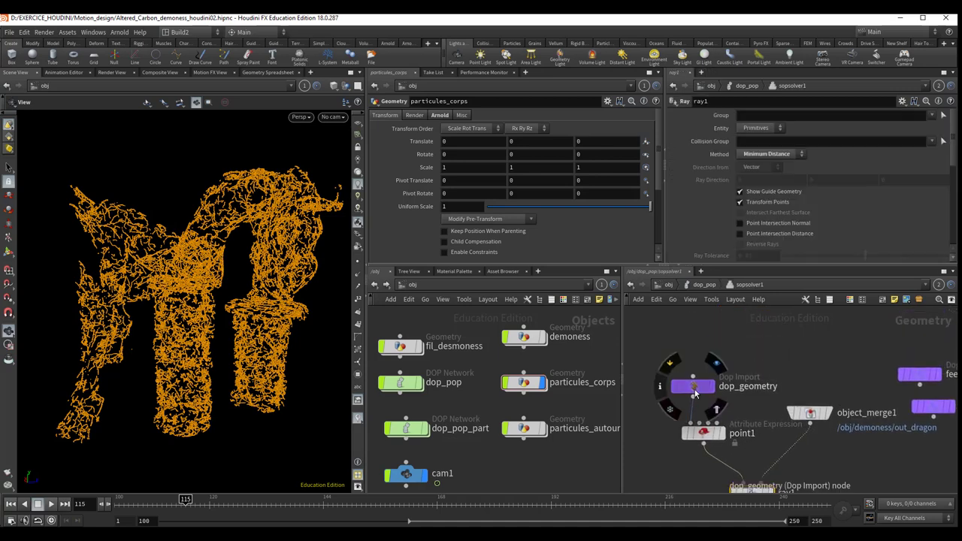
key("l")
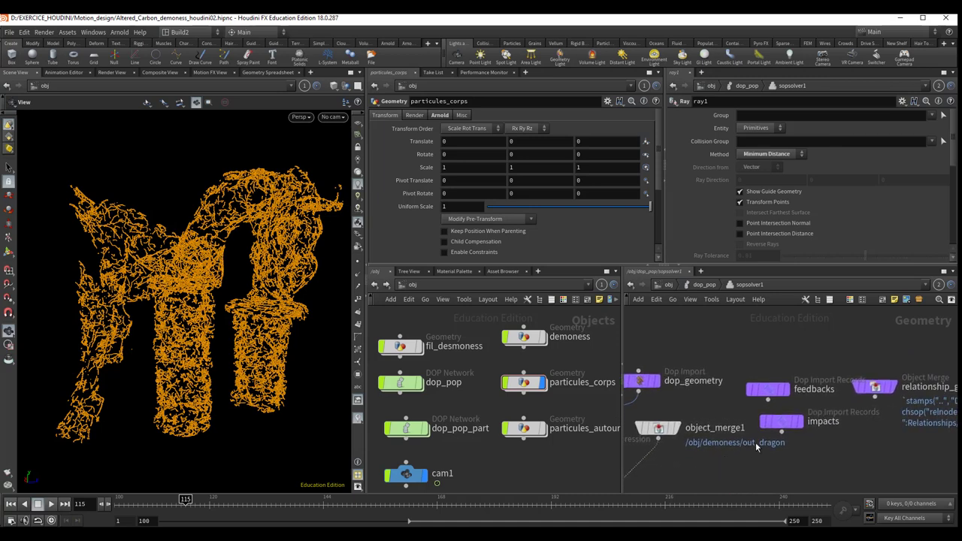
- Reposition impacts and dop_geometry, then select point1 to show its Normal expression
left_click_drag(782, 421, 710, 344)
mouse_move(676, 401)
middle_mouse_down()
mouse_move(710, 402)
mouse_move(726, 426)
middle_mouse_up()
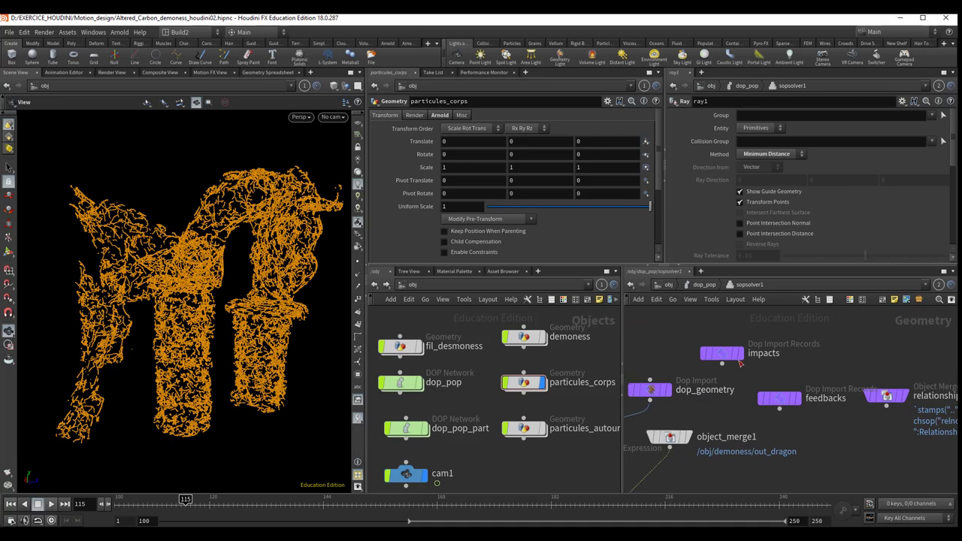
middle_click_drag(852, 425, 766, 428)
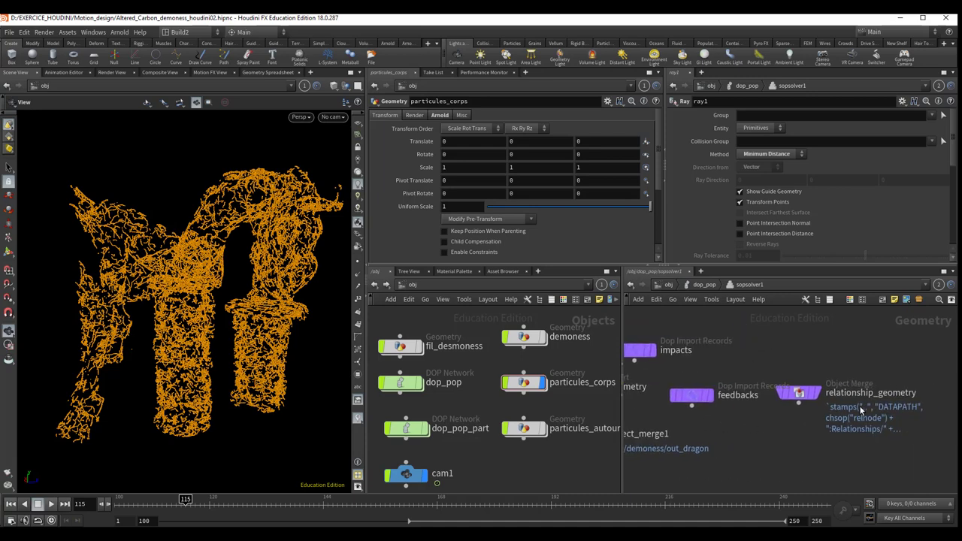
middle_click_drag(744, 432, 954, 409)
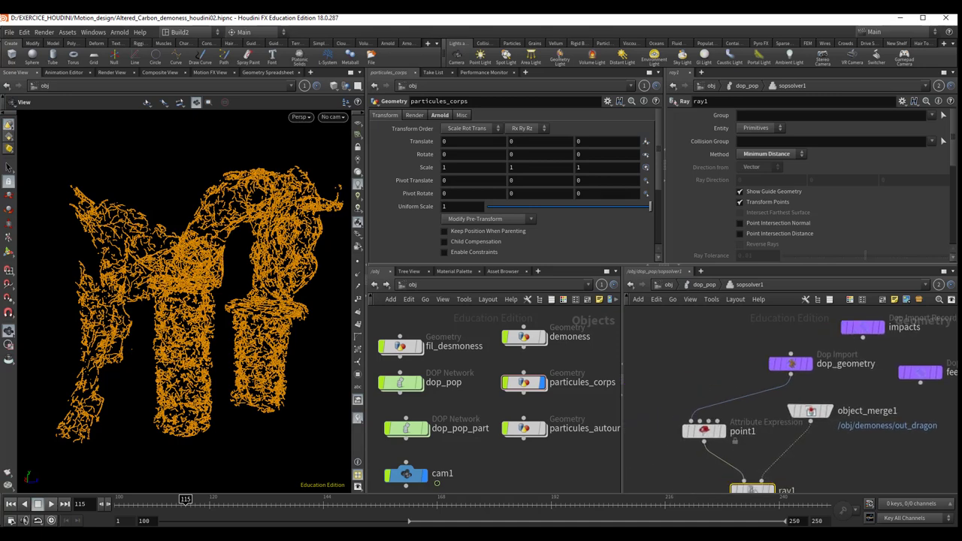
left_click_drag(797, 367, 696, 394)
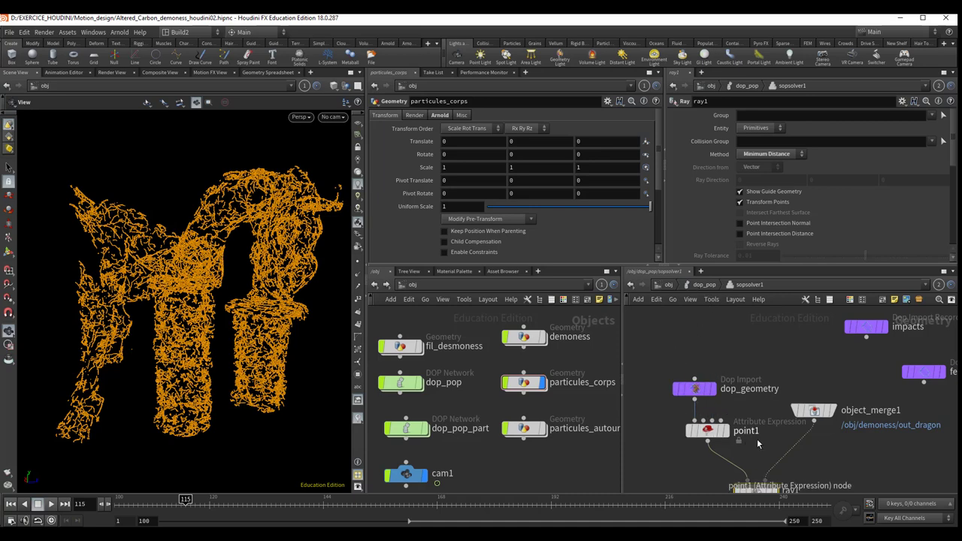
middle_click_drag(757, 427, 746, 383)
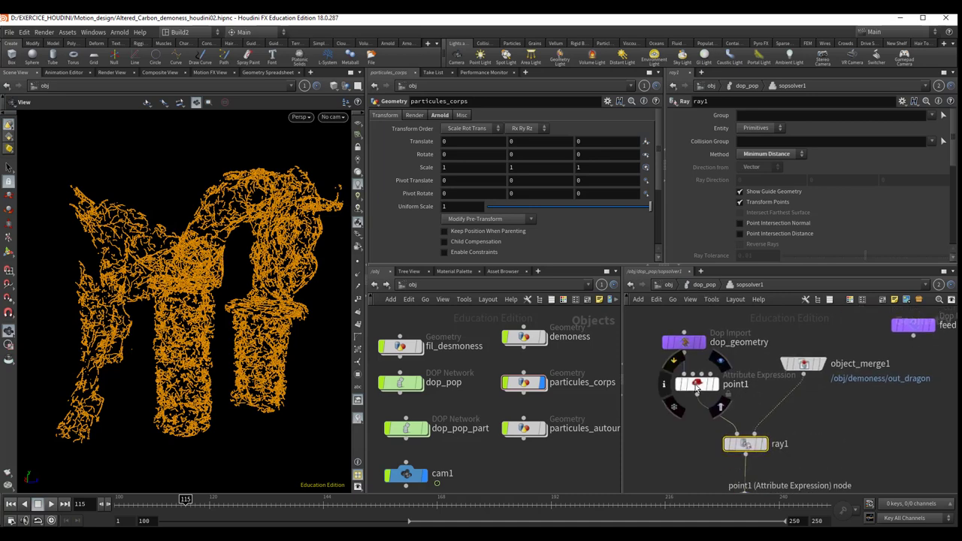
left_click(697, 385)
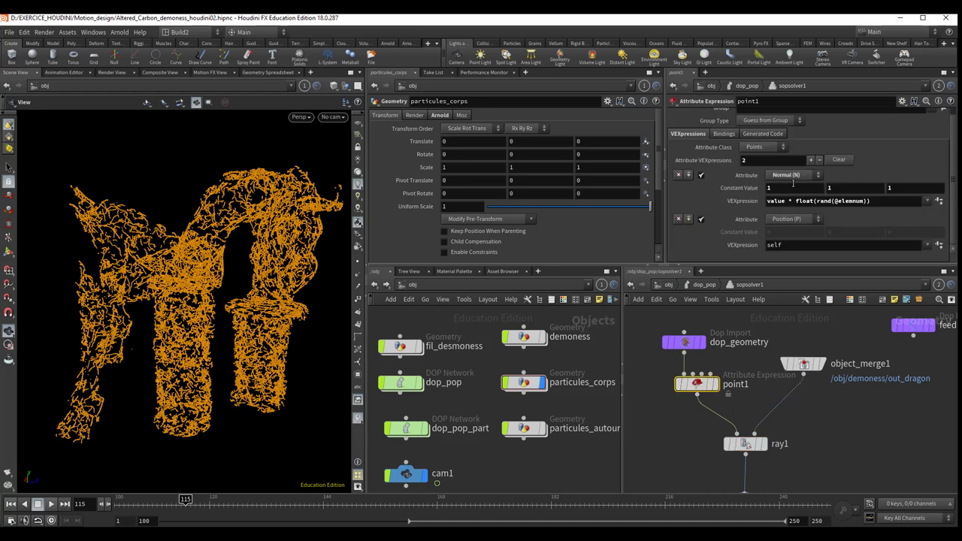
left_click(927, 201)
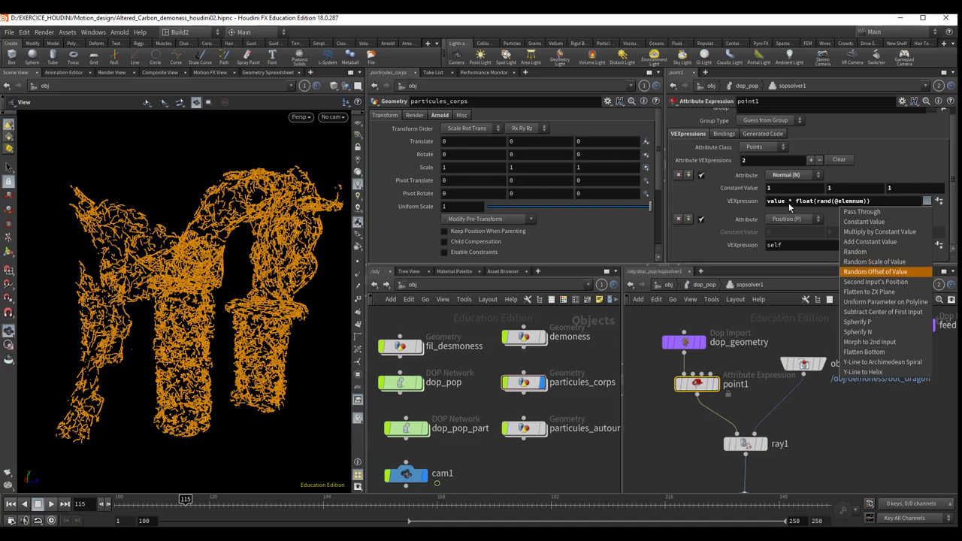
left_click(684, 250)
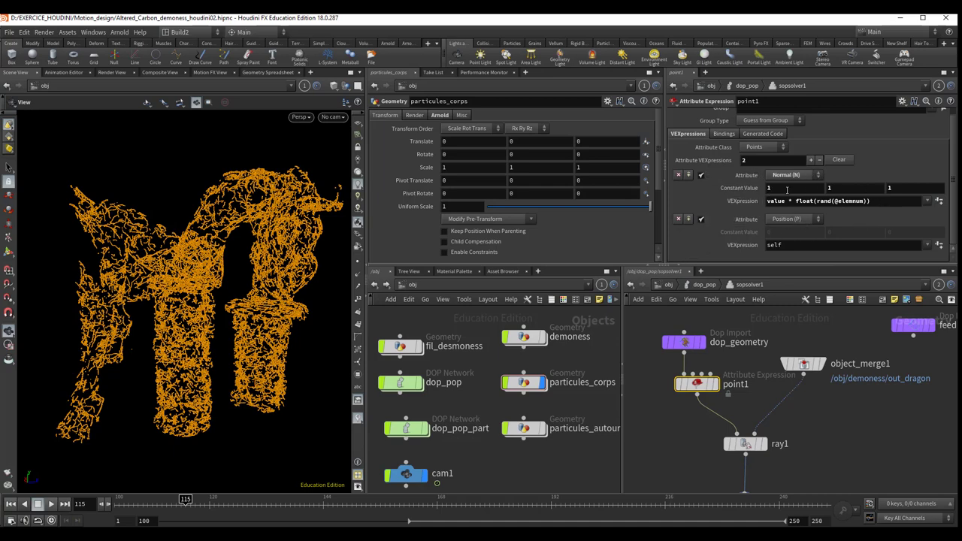
scroll(774, 195, "up", 1)
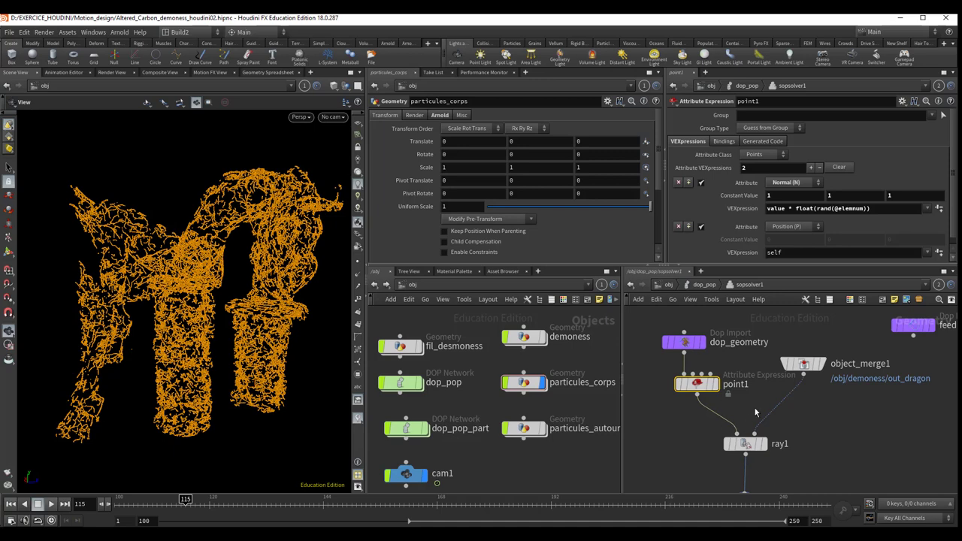
middle_click_drag(734, 360, 732, 351)
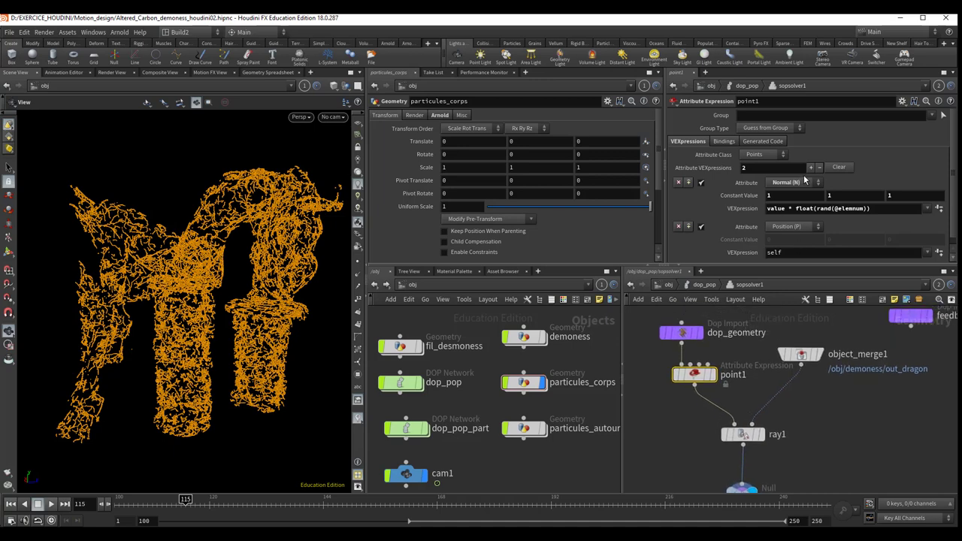
middle_click_drag(829, 420, 843, 387)
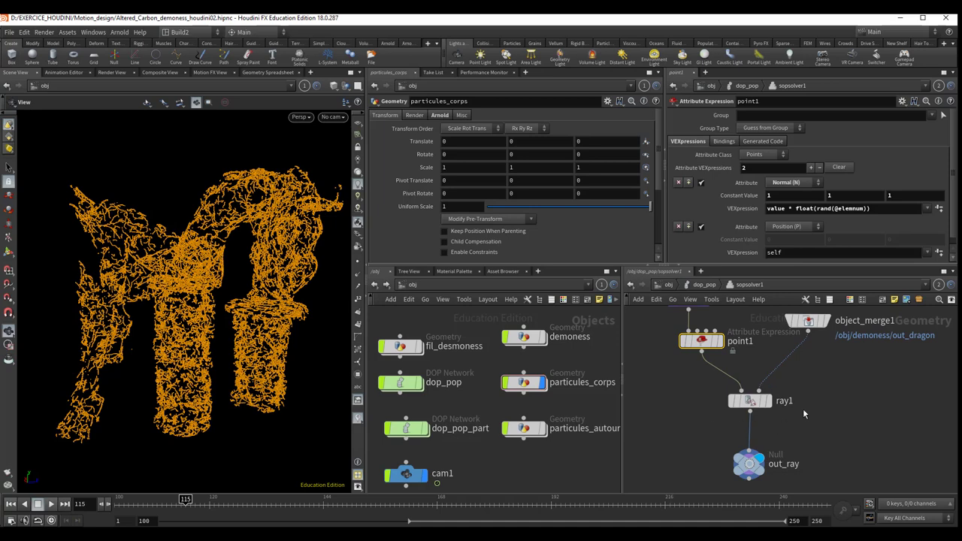
middle_click_drag(803, 413, 797, 445)
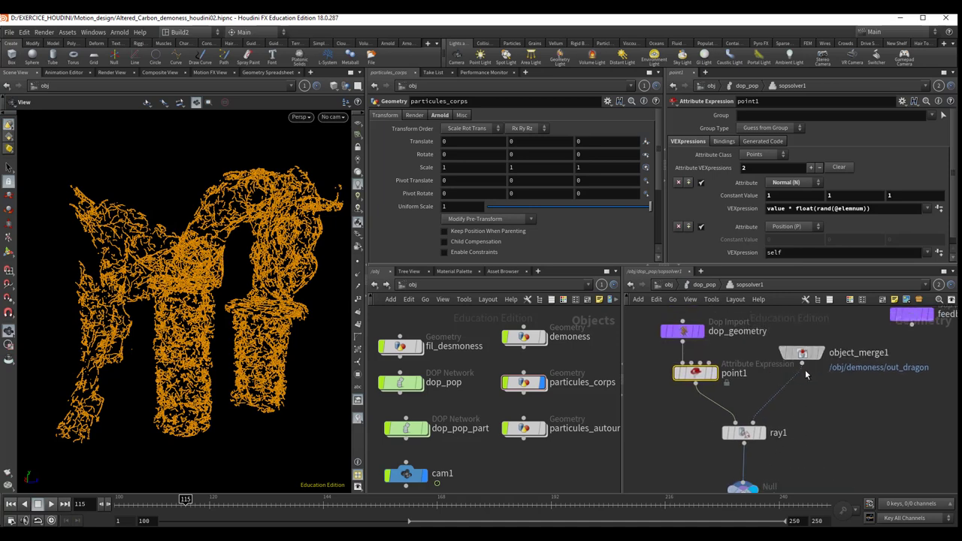
left_click_drag(807, 355, 806, 360)
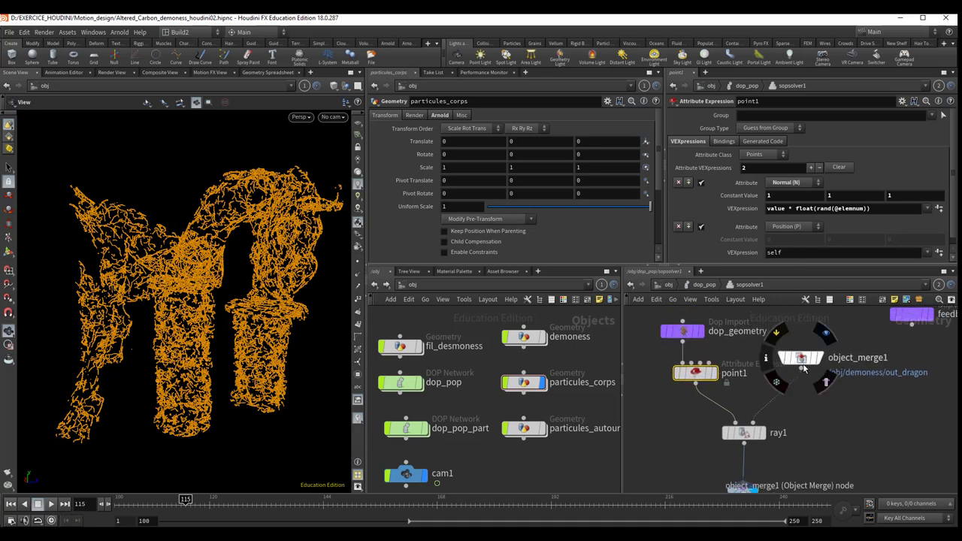
mouse_move(801, 353)
left_click_drag(802, 361, 804, 367)
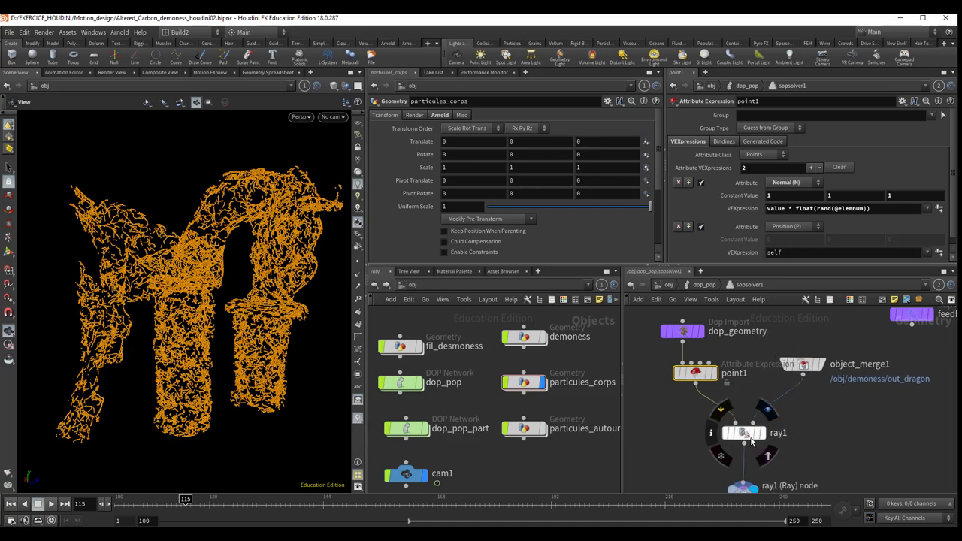
scroll(742, 434, "up", 2)
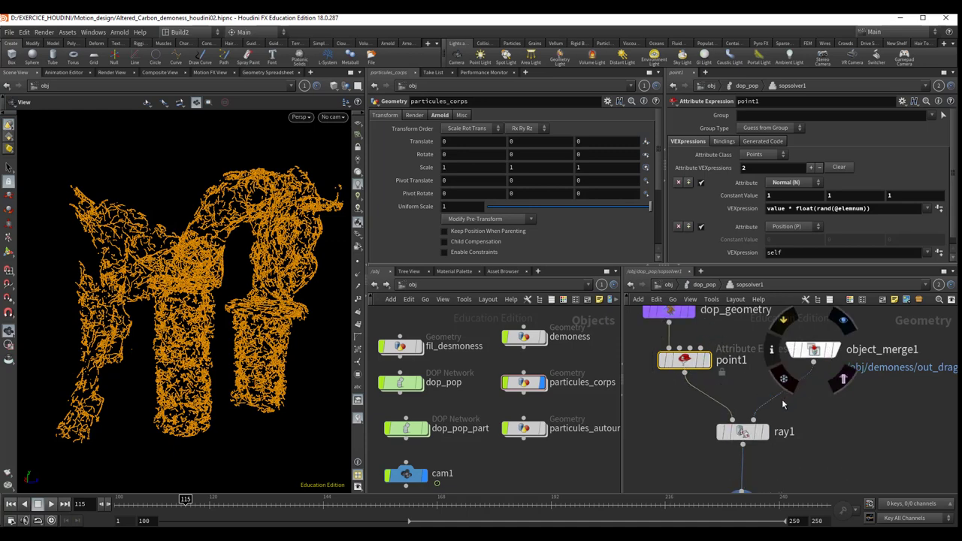
middle_click_drag(822, 353, 811, 383)
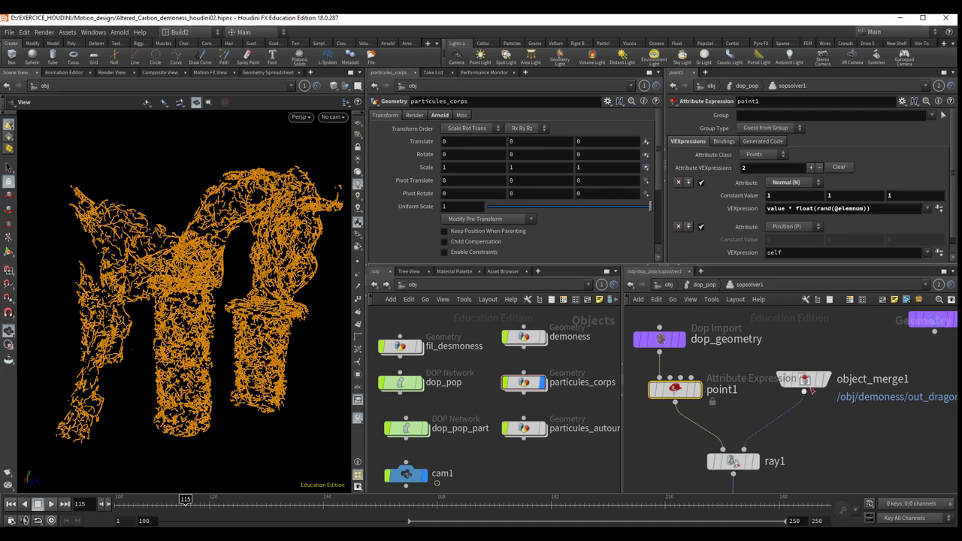
- Confirm object_merge1 reads /obj/demoness/out_dragon, then show ray1's Minimum Distance ray settings
left_click(810, 382)
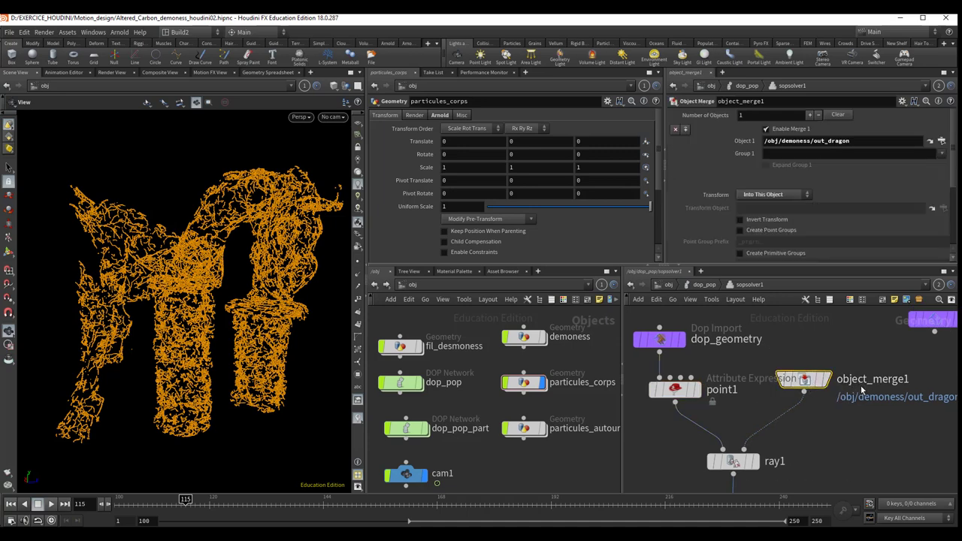
left_click(824, 143)
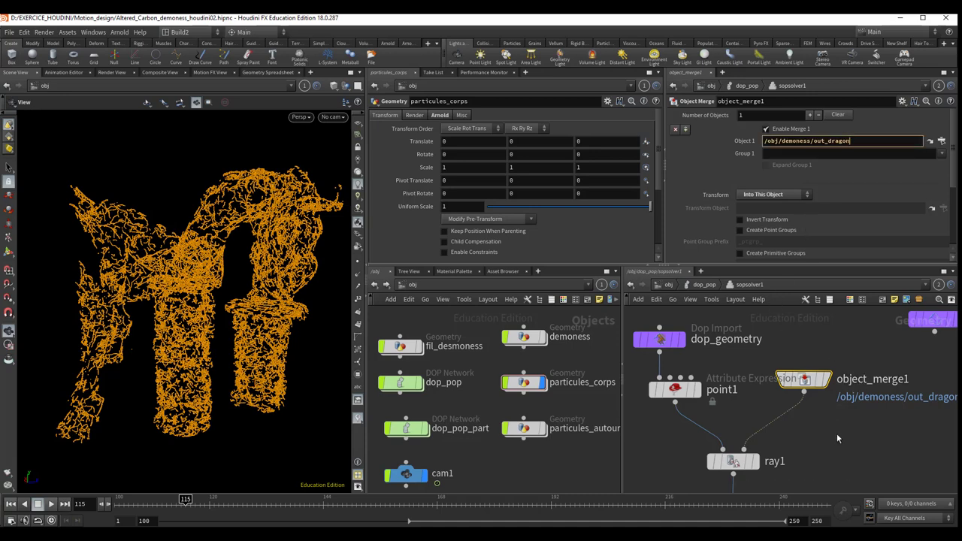
middle_click_drag(836, 433, 857, 391)
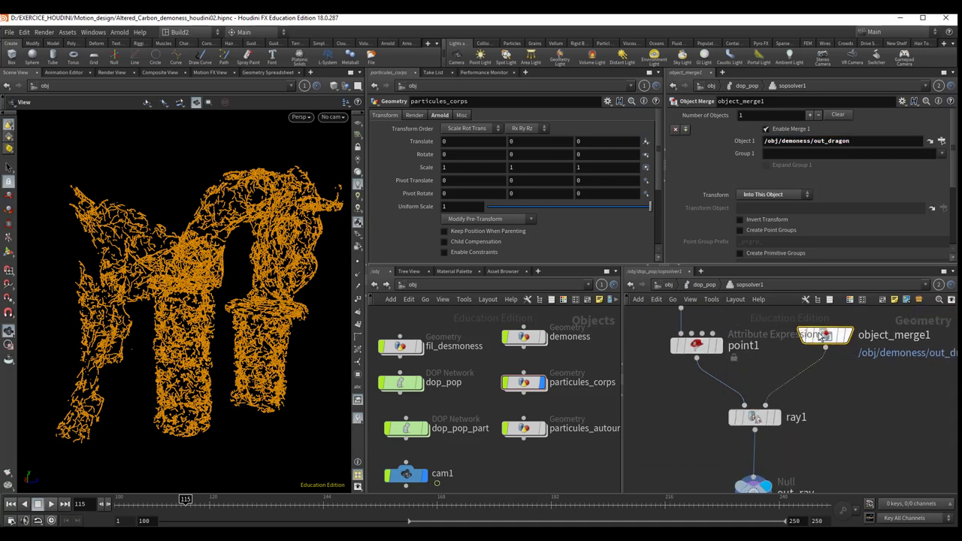
middle_click_drag(820, 406, 800, 373)
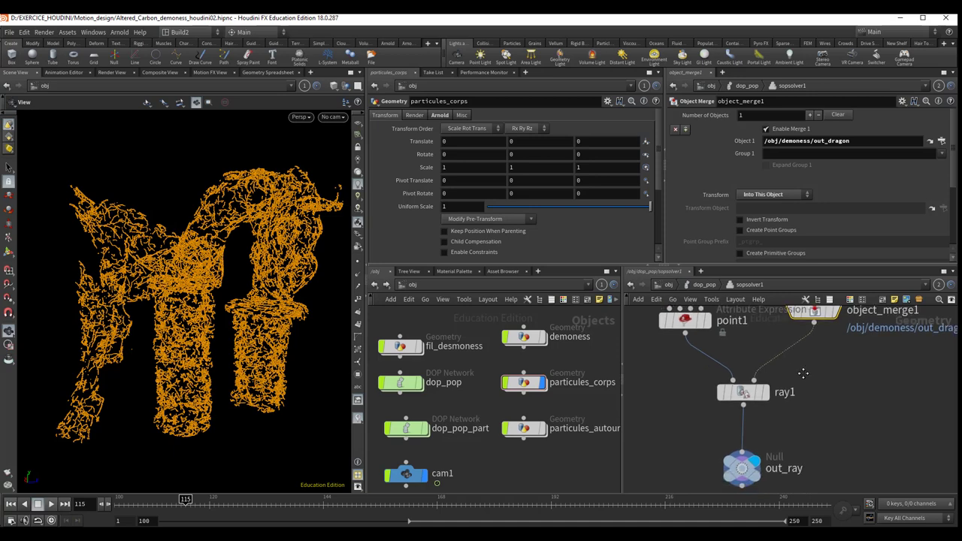
left_click(741, 385)
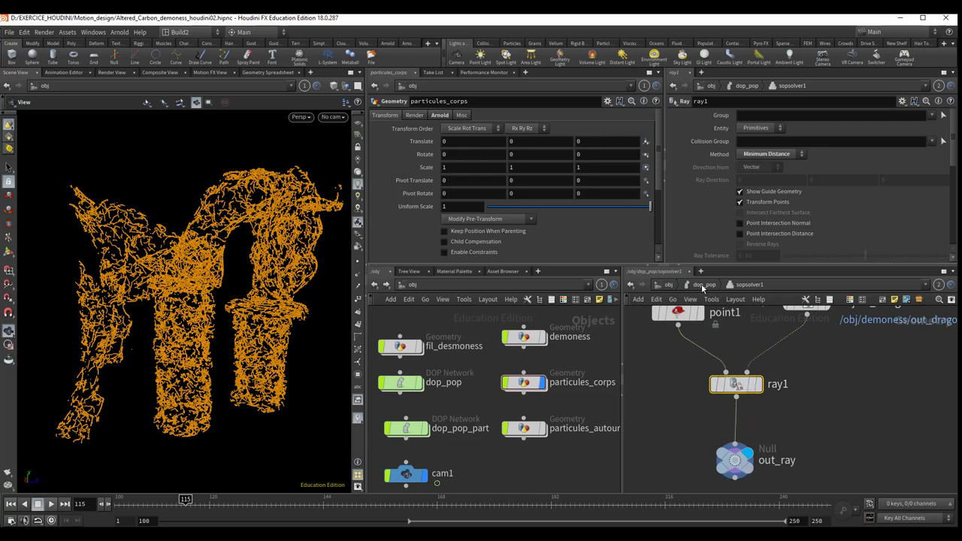
- Back in dop_pop, nudge popreplicate1 and popdrag2, then select sopsolver1 above popreplicate1
left_click(702, 287)
left_click(701, 287)
left_click(703, 286)
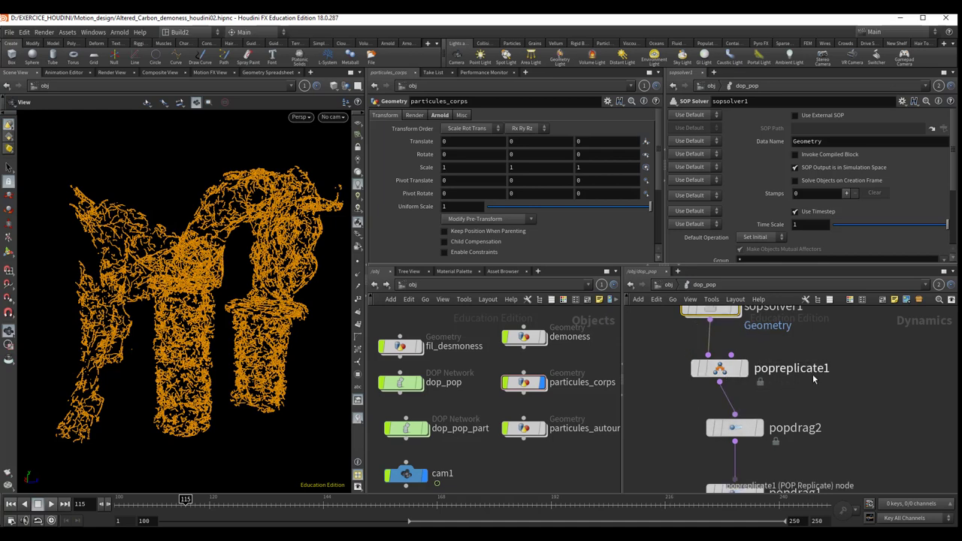
left_click(720, 369)
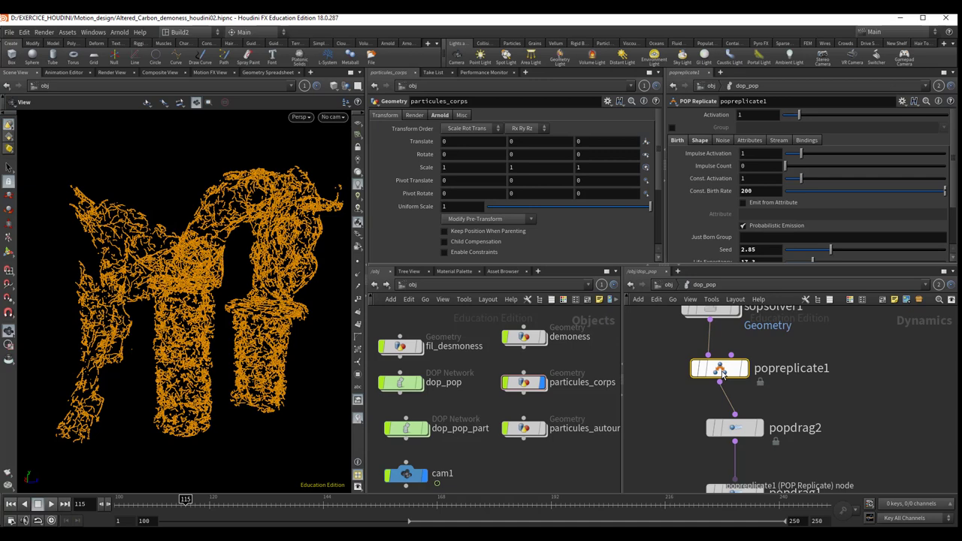
left_click_drag(721, 371, 725, 371)
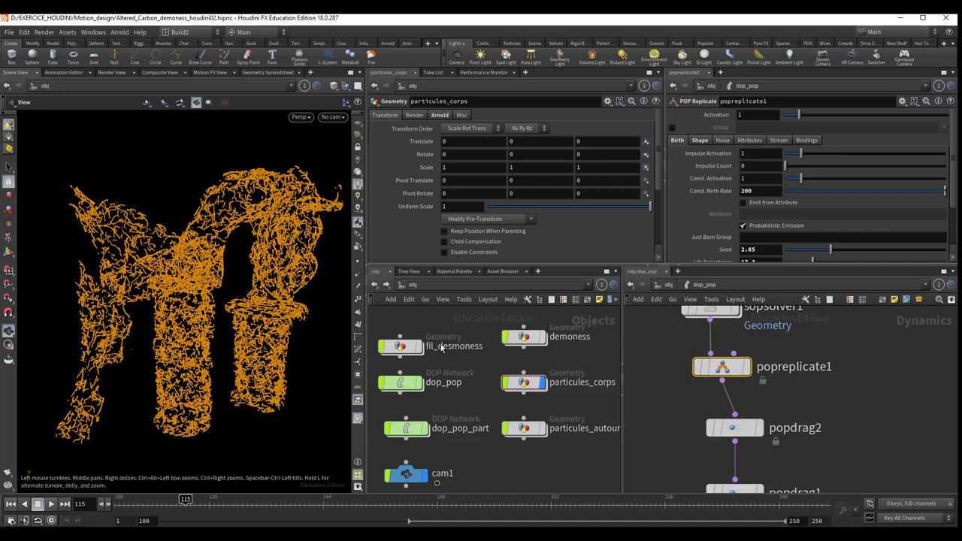
left_click_drag(733, 428, 719, 431)
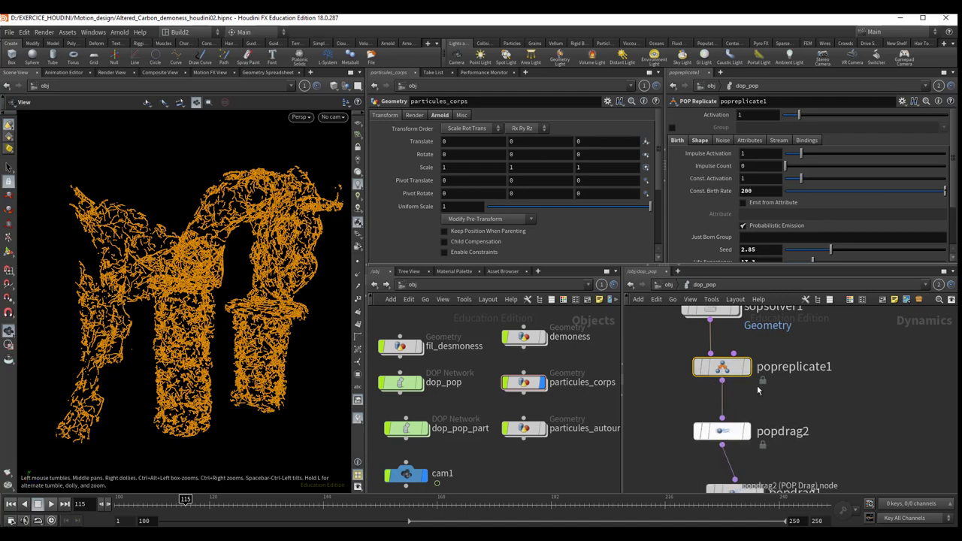
middle_click_drag(764, 395, 779, 460)
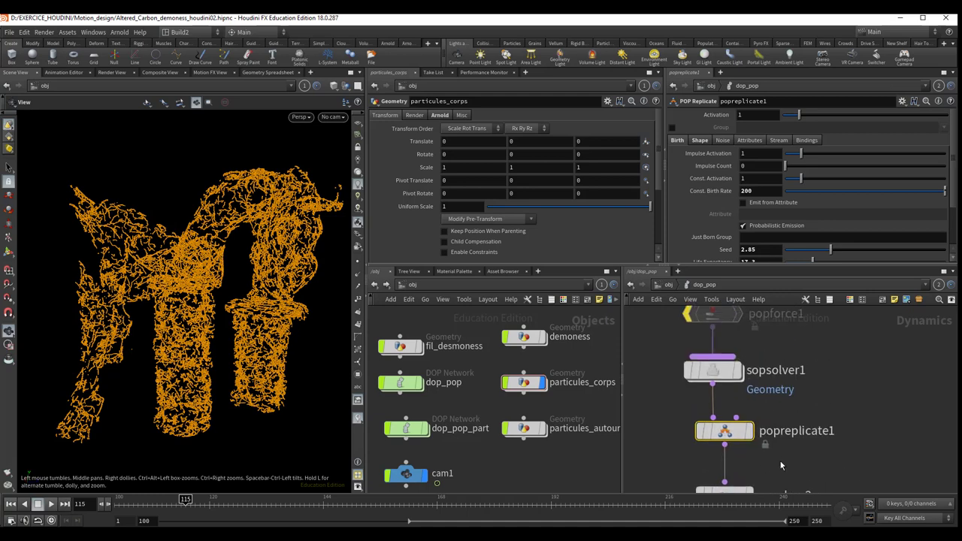
left_click(717, 378)
- Inside sopsolver1, make ray1 Project Rays along @N.x, @N.y, @N.z, then view point1's expressions
double_click(718, 378)
middle_click_drag(809, 403, 819, 451)
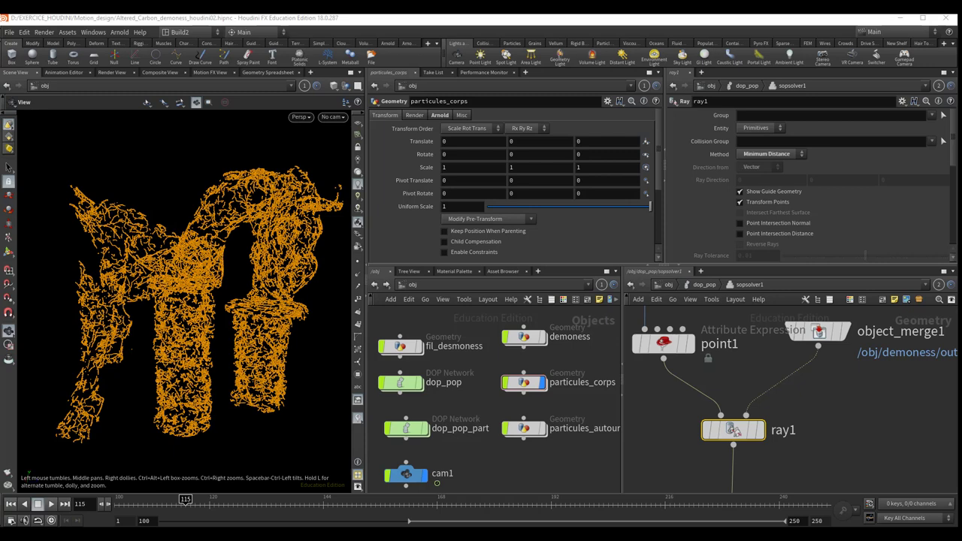
left_click(761, 155)
left_click(764, 174)
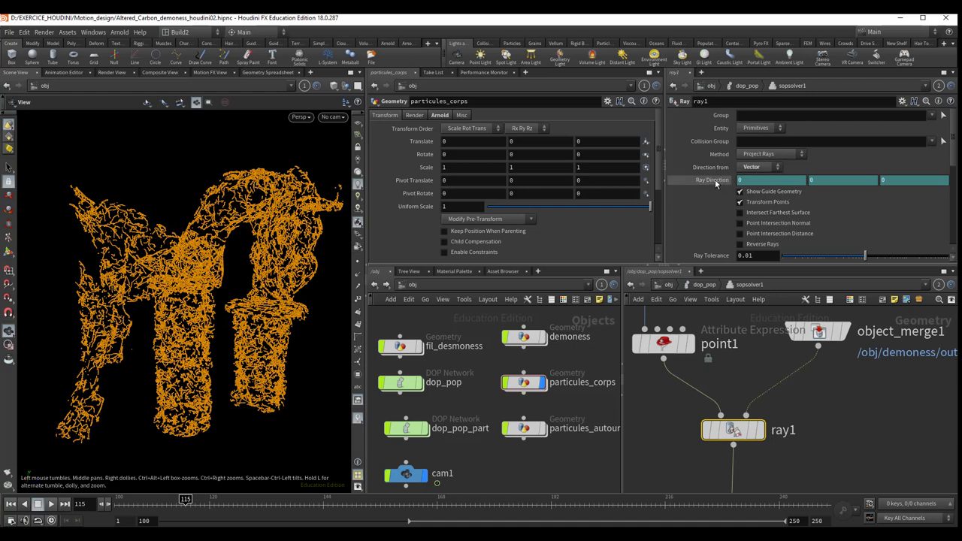
left_click(747, 182)
type("@N.x")
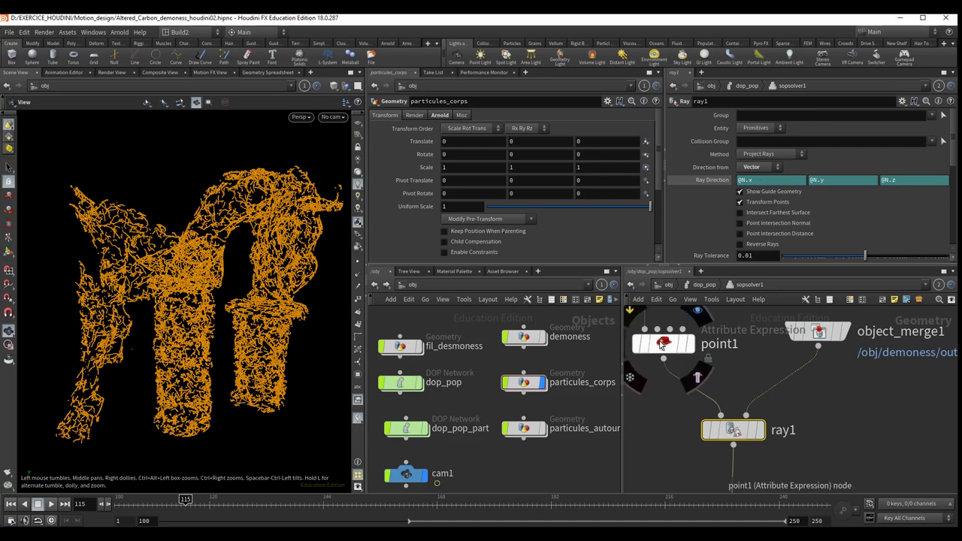
left_click(663, 343)
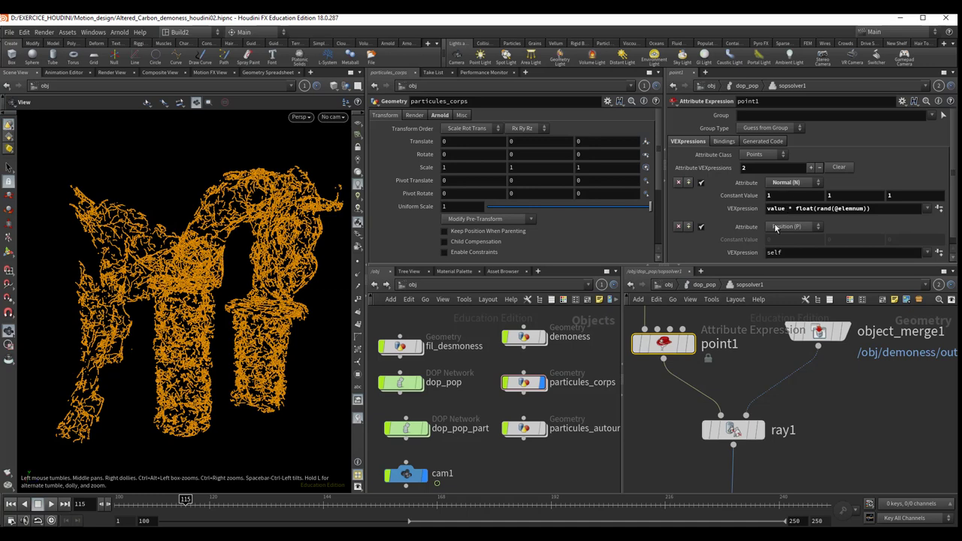
- Try Normal as ray1's direction source, then set it back to Vector using @N
left_click(733, 431)
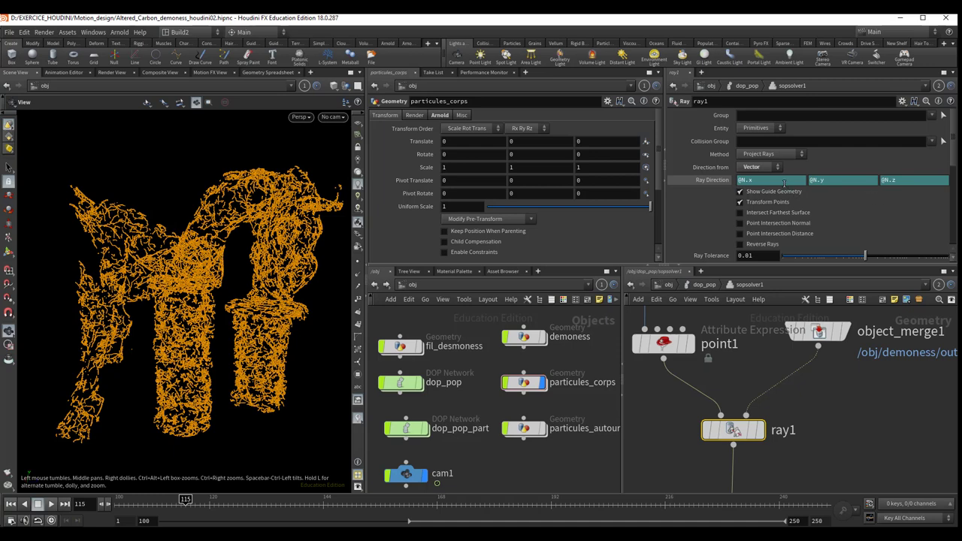
left_click(751, 171)
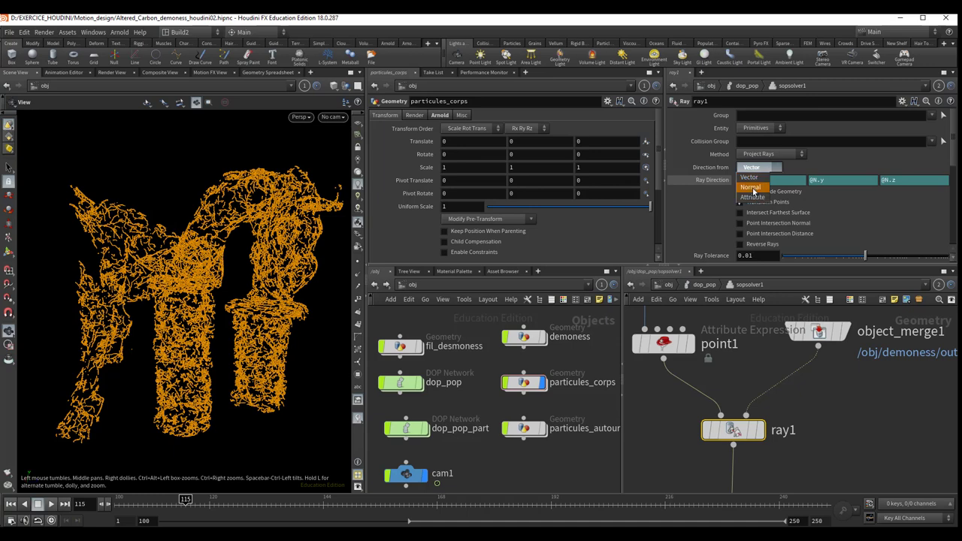
left_click(751, 187)
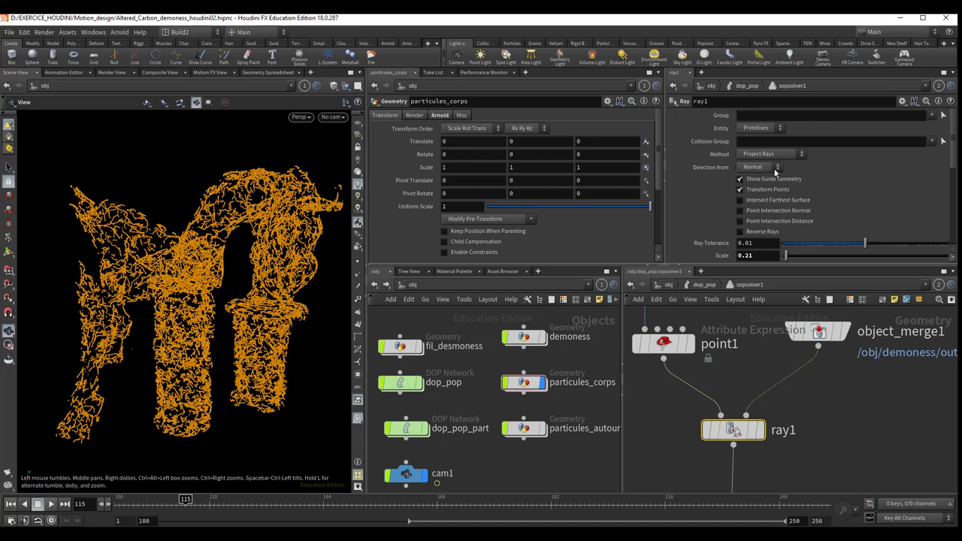
left_click(775, 170)
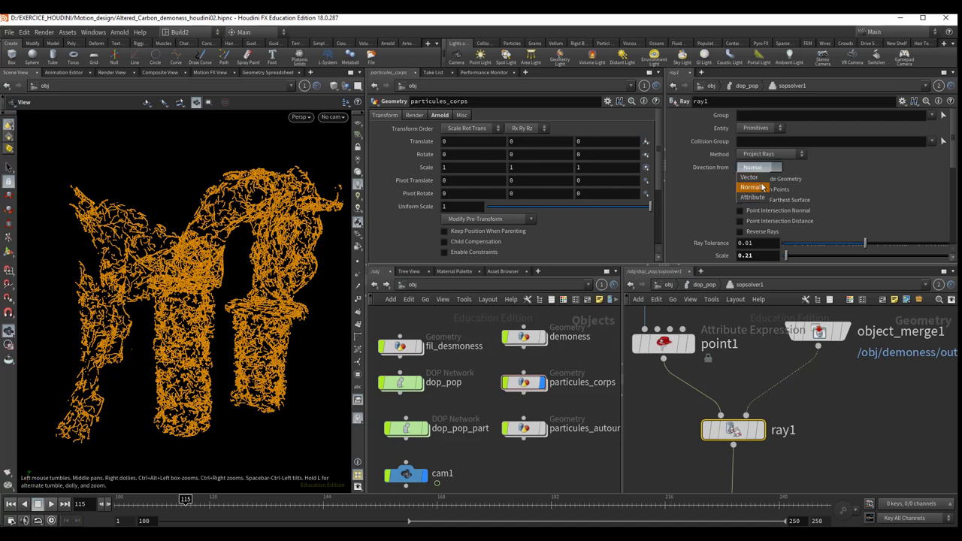
left_click(749, 177)
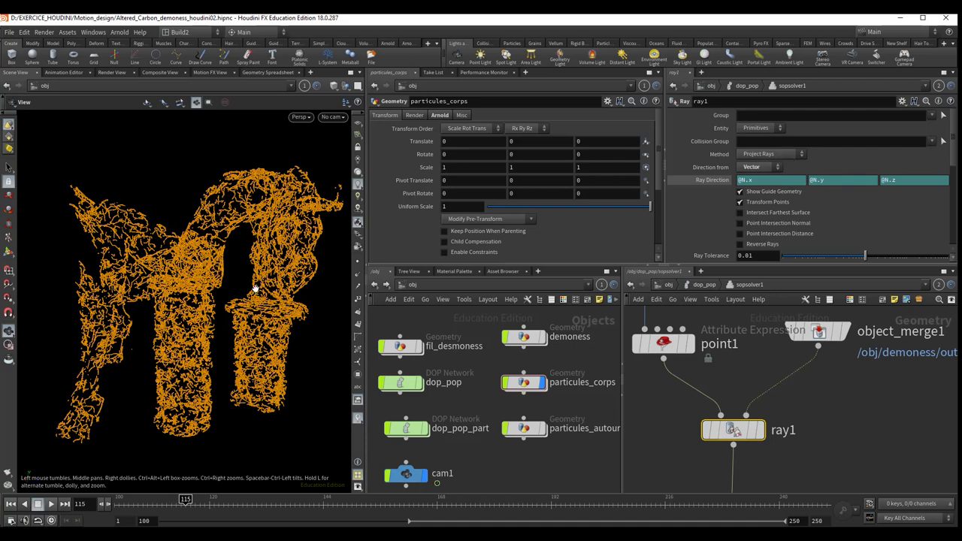
- Set ray1's Method back to Minimum Distance, leaving the @N ray direction unused
scroll(253, 290, "up", 3)
scroll(327, 335, "up", 3)
left_click_drag(325, 335, 245, 260)
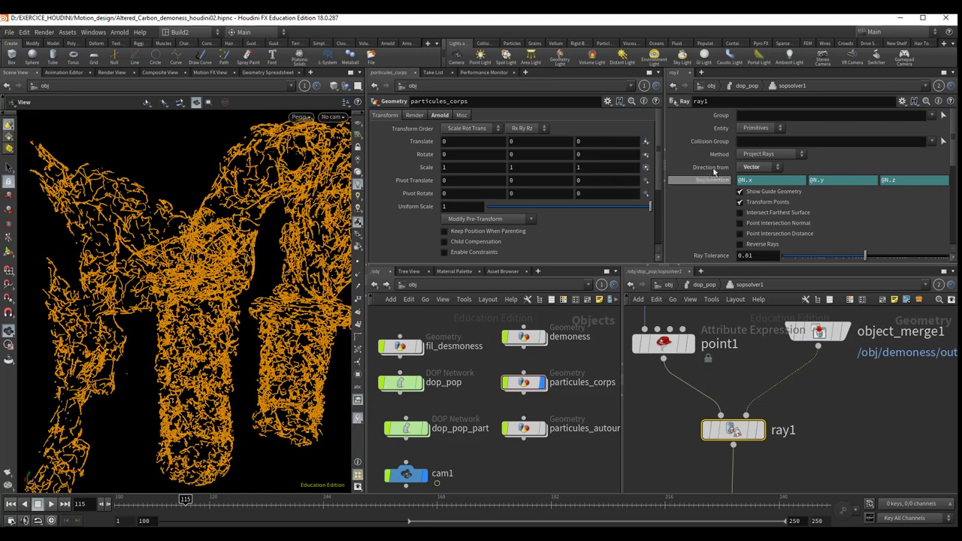
left_click(760, 154)
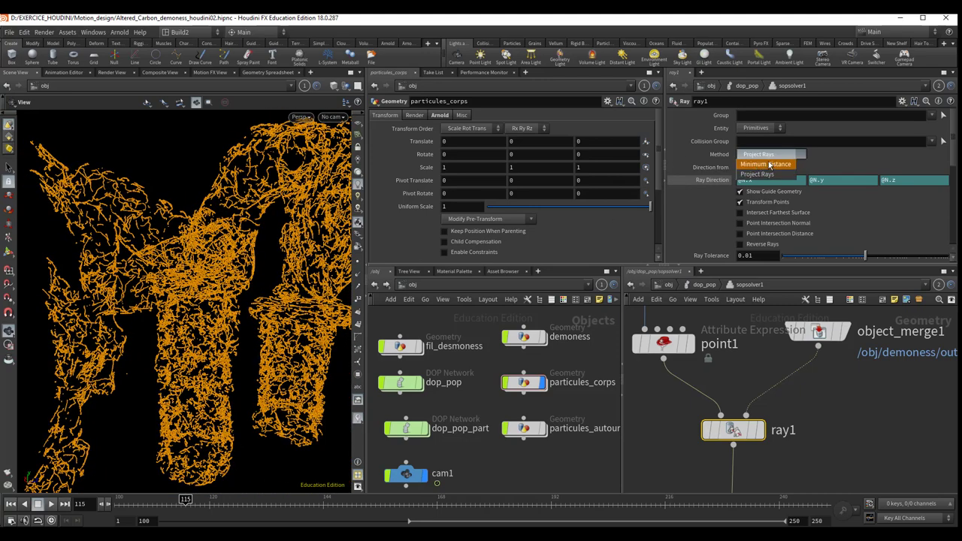
left_click(769, 165)
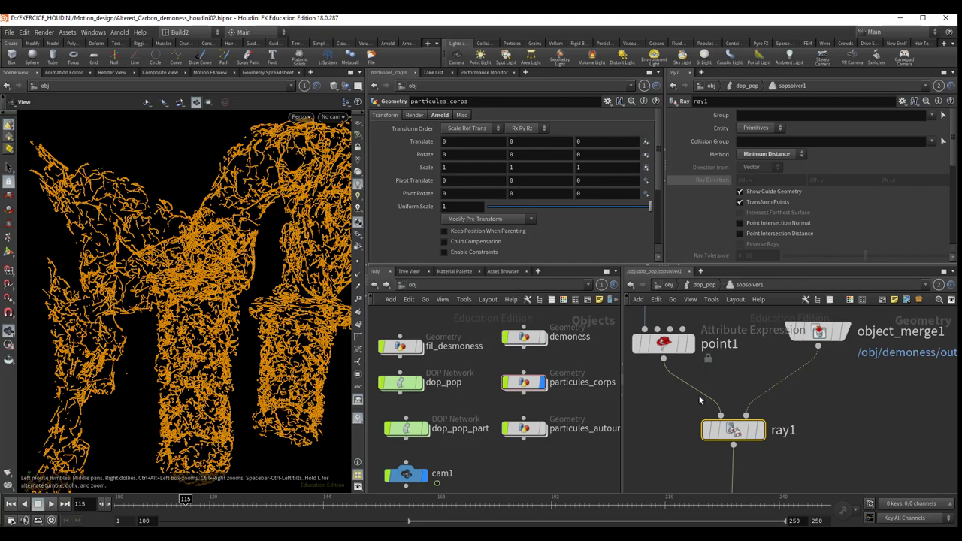
mouse_move(231, 316)
left_mouse_down()
mouse_move(197, 296)
mouse_move(187, 275)
mouse_move(215, 345)
mouse_move(172, 352)
mouse_move(227, 364)
left_mouse_up()
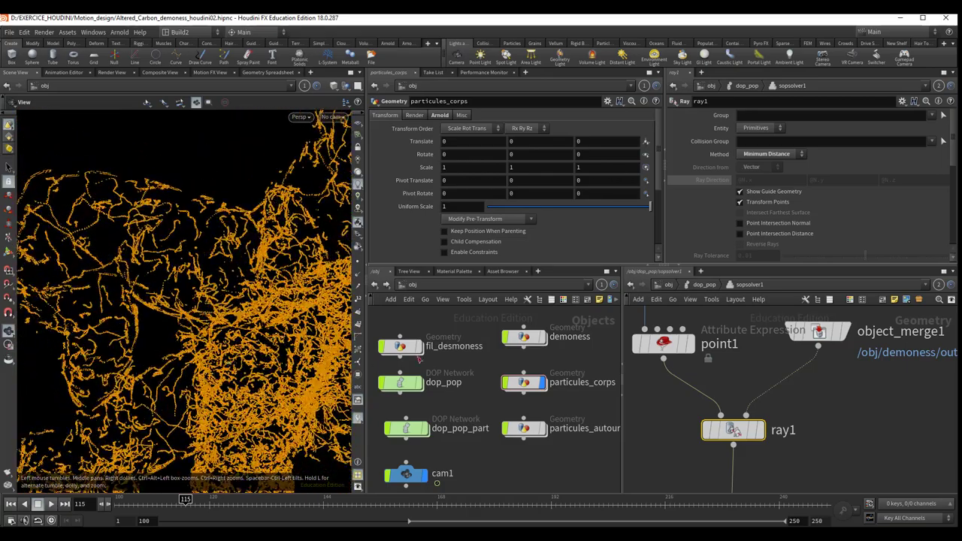
- Display the demoness statue and zoom in close to see the orange particles on its surface
left_click(541, 338)
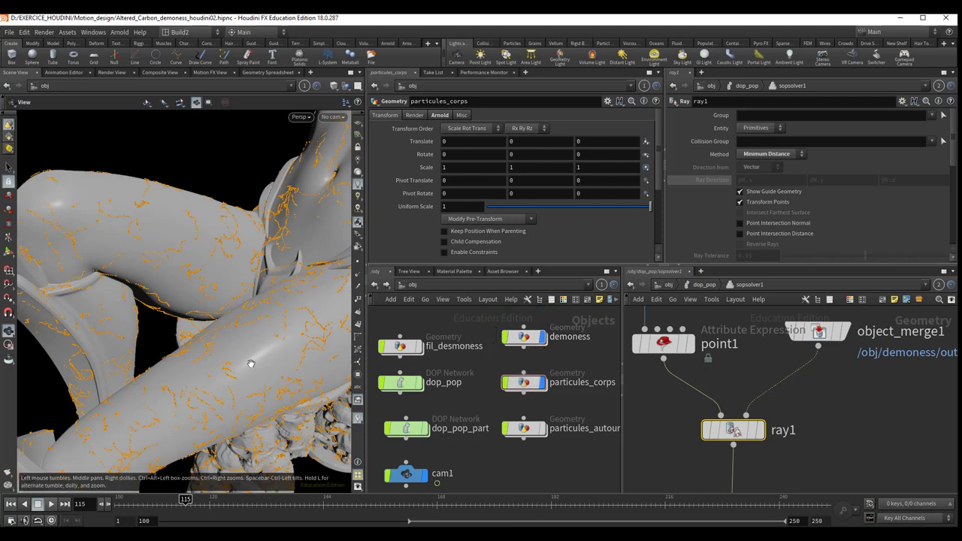
left_click_drag(262, 365, 140, 355)
scroll(140, 354, "up", 3)
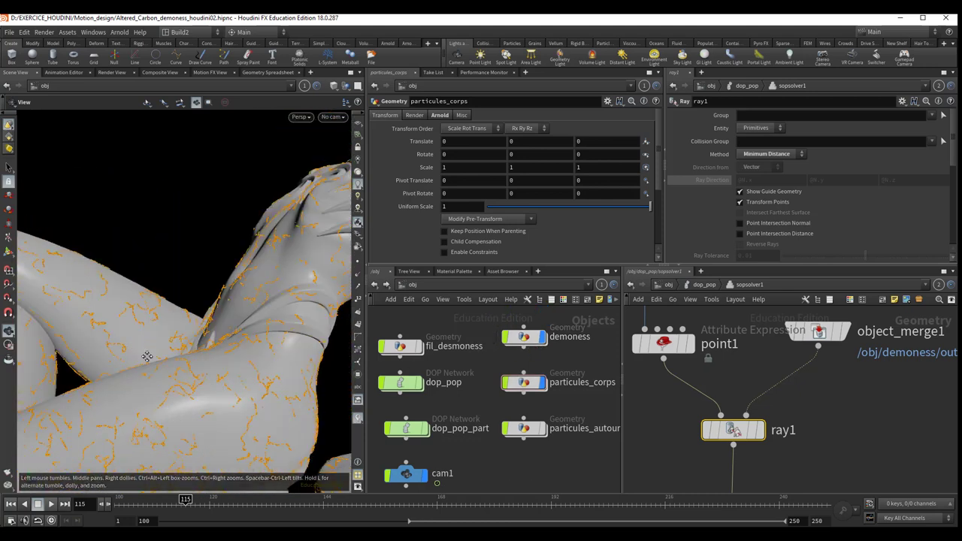
scroll(220, 285, "up", 3)
scroll(214, 301, "up", 3)
scroll(218, 312, "up", 3)
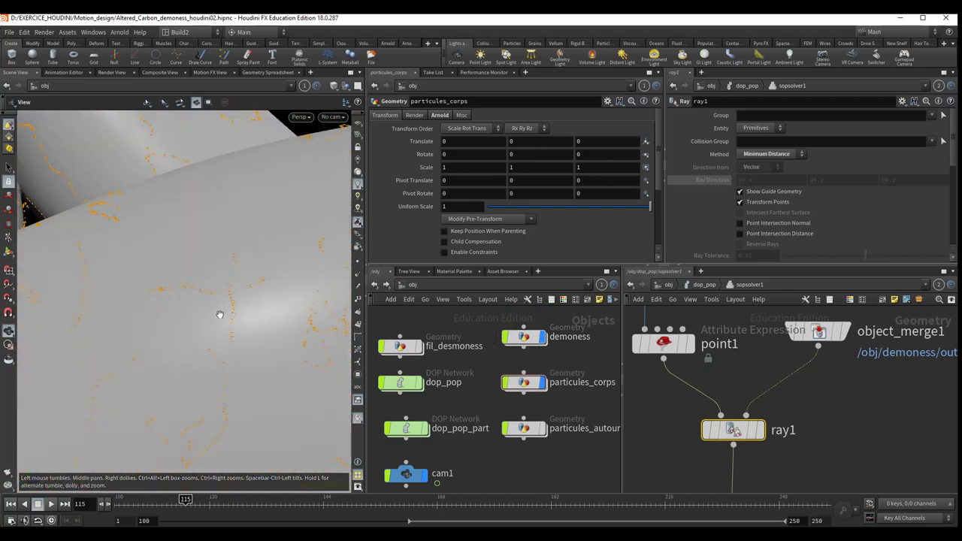
scroll(251, 335, "up", 3)
scroll(233, 325, "up", 3)
scroll(212, 315, "up", 3)
scroll(215, 332, "down", 2)
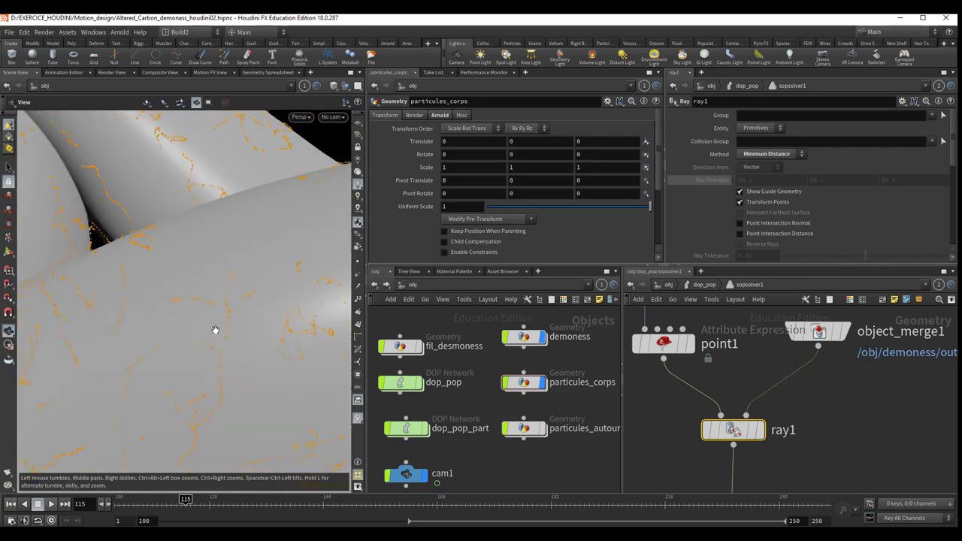
scroll(188, 348, "down", 2)
scroll(249, 301, "down", 3)
scroll(229, 337, "up", 3)
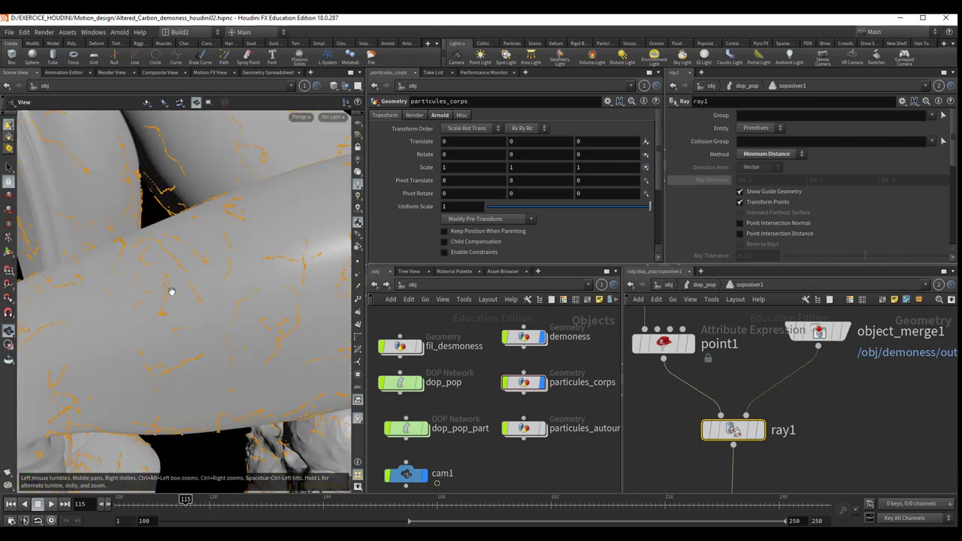
scroll(210, 378, "down", 2)
scroll(200, 364, "up", 2)
scroll(199, 365, "up", 3)
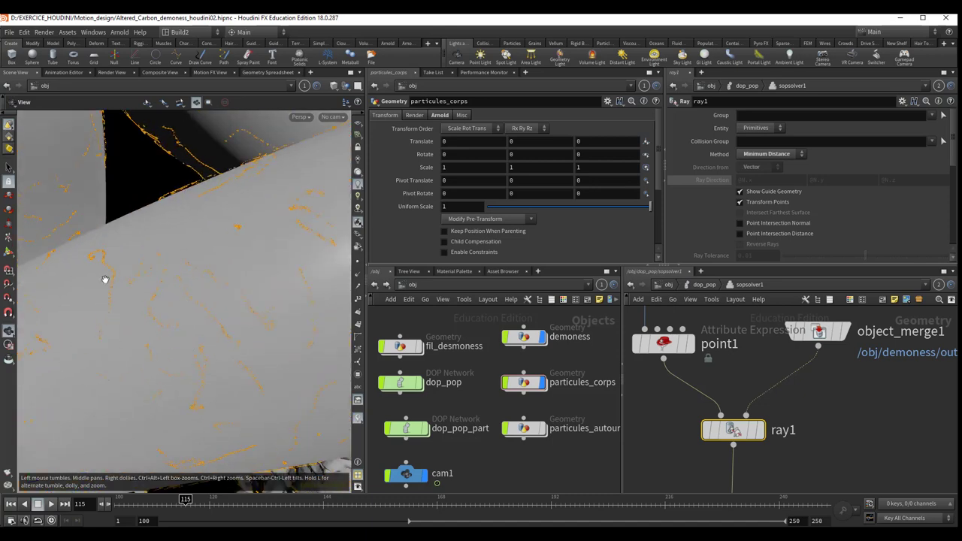
scroll(242, 360, "down", 3)
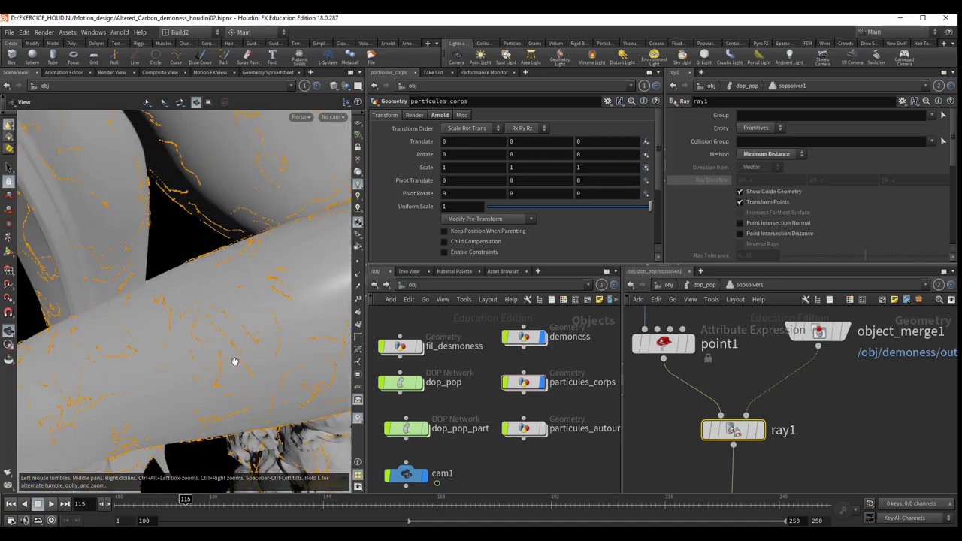
mouse_move(248, 360)
left_mouse_down()
mouse_move(163, 326)
mouse_move(204, 352)
mouse_move(173, 331)
left_mouse_up()
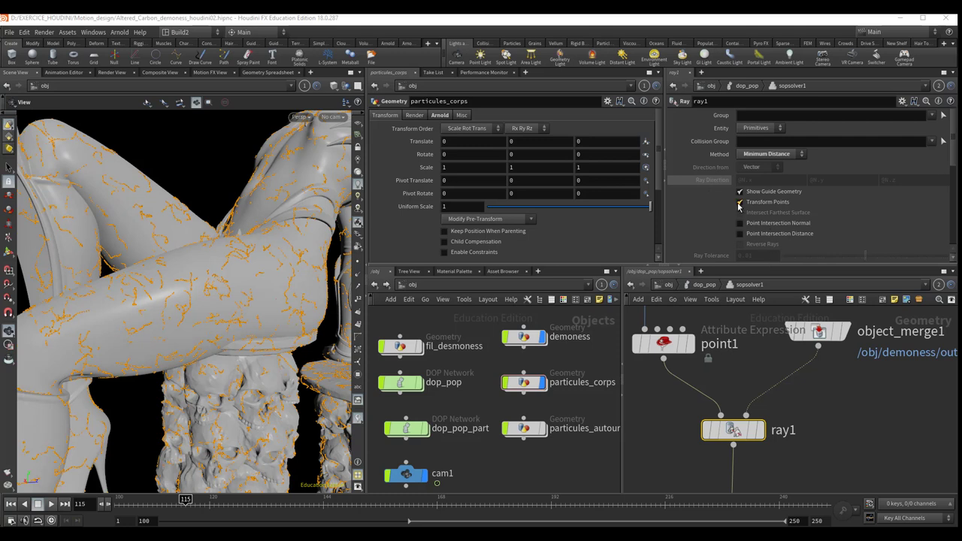
scroll(947, 173, "down", 2)
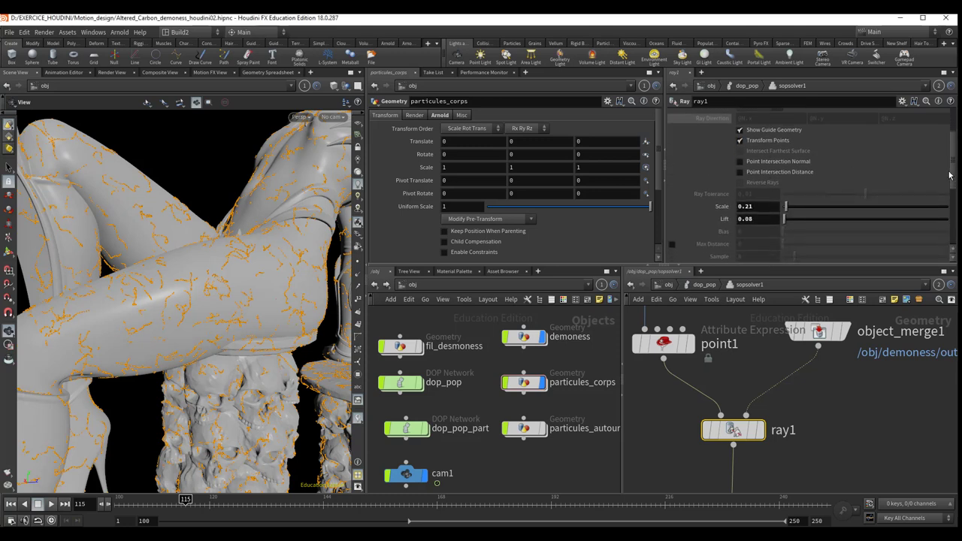
scroll(949, 175, "down", 2)
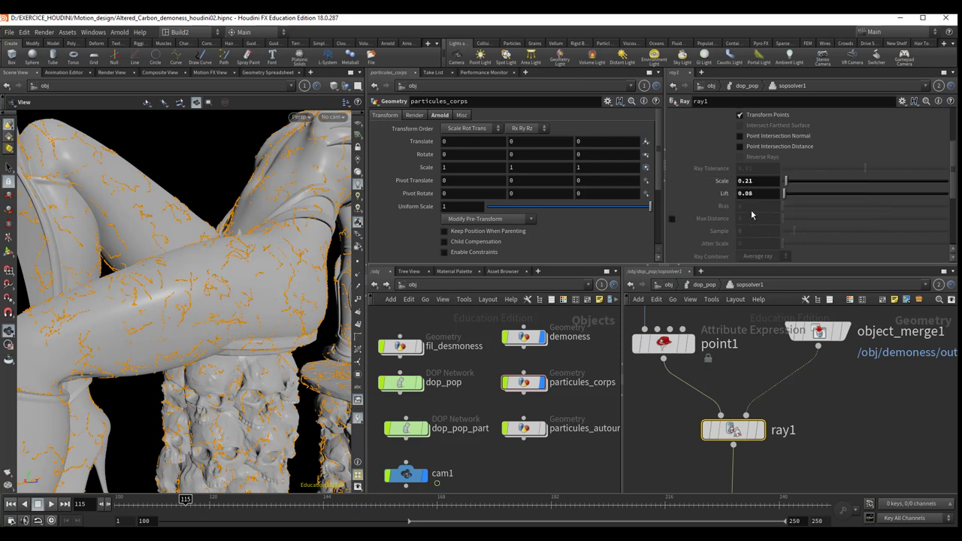
- Review ray1's Scale 0.21 and Lift 0.08 while orbiting the reclining figure
left_click(756, 180)
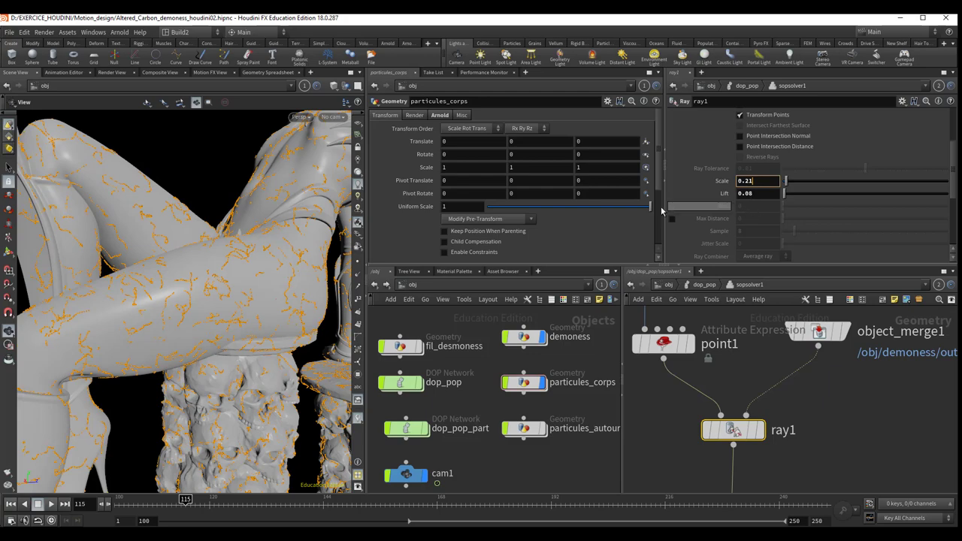
mouse_move(275, 225)
left_mouse_down()
mouse_move(321, 257)
mouse_move(243, 226)
mouse_move(256, 251)
mouse_move(258, 243)
mouse_move(250, 290)
mouse_move(225, 300)
mouse_move(215, 275)
mouse_move(287, 251)
left_mouse_up()
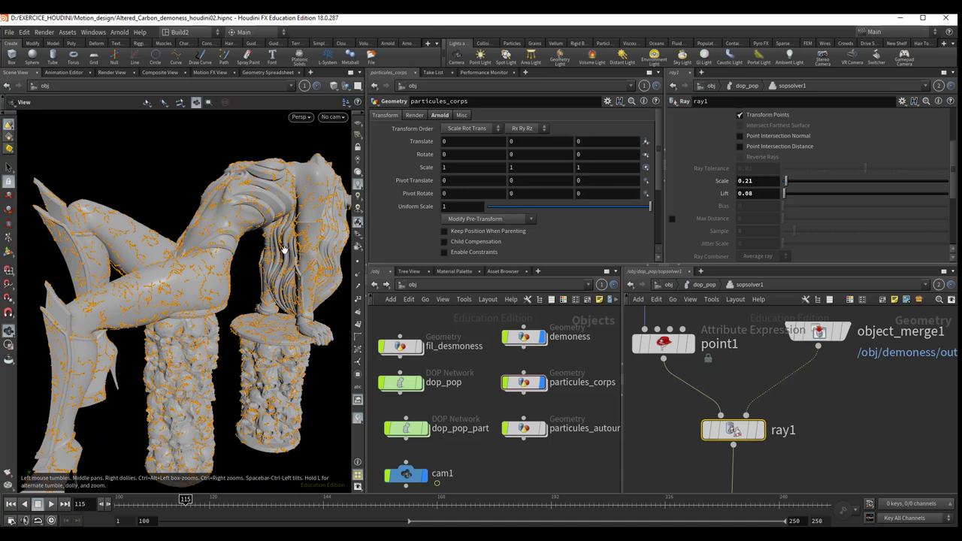
mouse_move(284, 249)
left_mouse_down()
mouse_move(268, 251)
mouse_move(278, 239)
mouse_move(257, 273)
mouse_move(270, 300)
left_mouse_up()
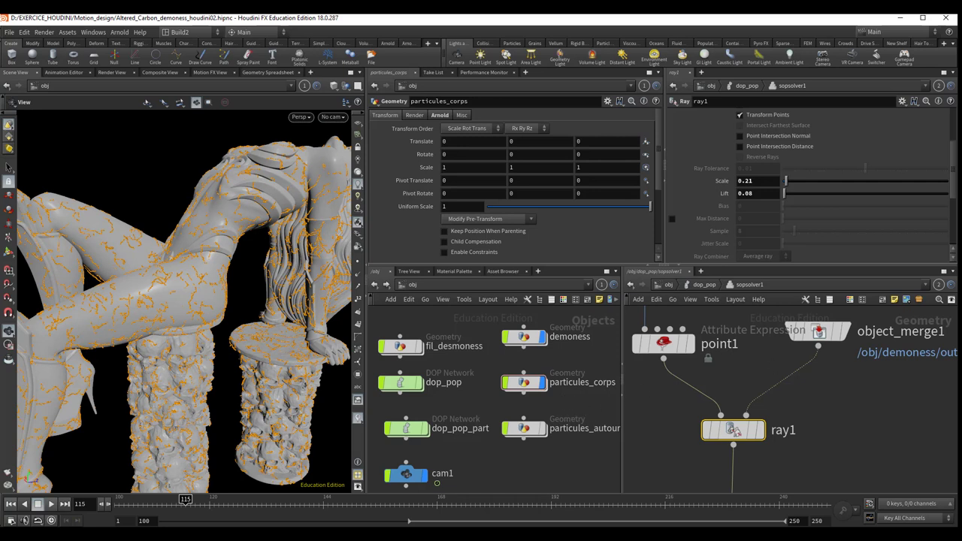
middle_click_drag(730, 375, 737, 392)
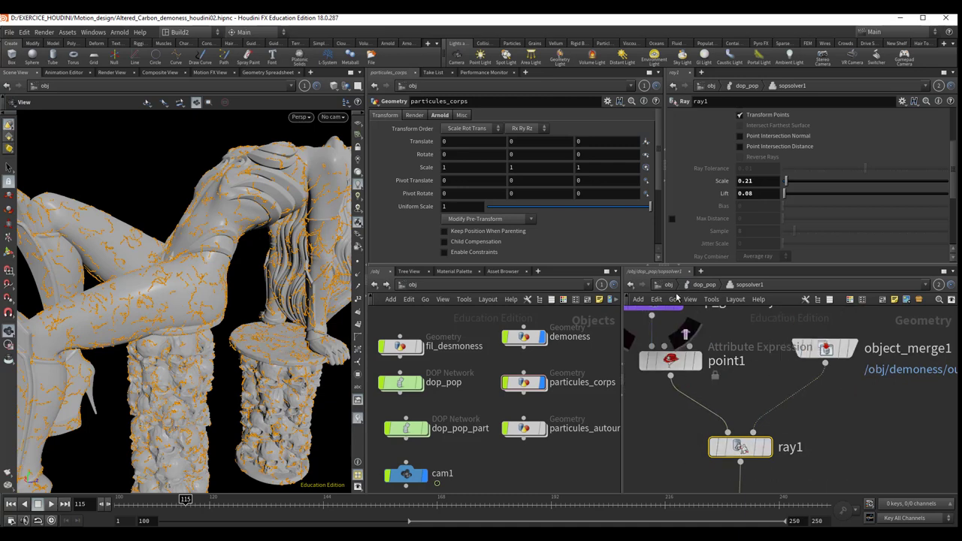
- Go up to dop_pop and select popreplicate1: birth rate 200, impulse count 0, seed 2.85
left_click(701, 291)
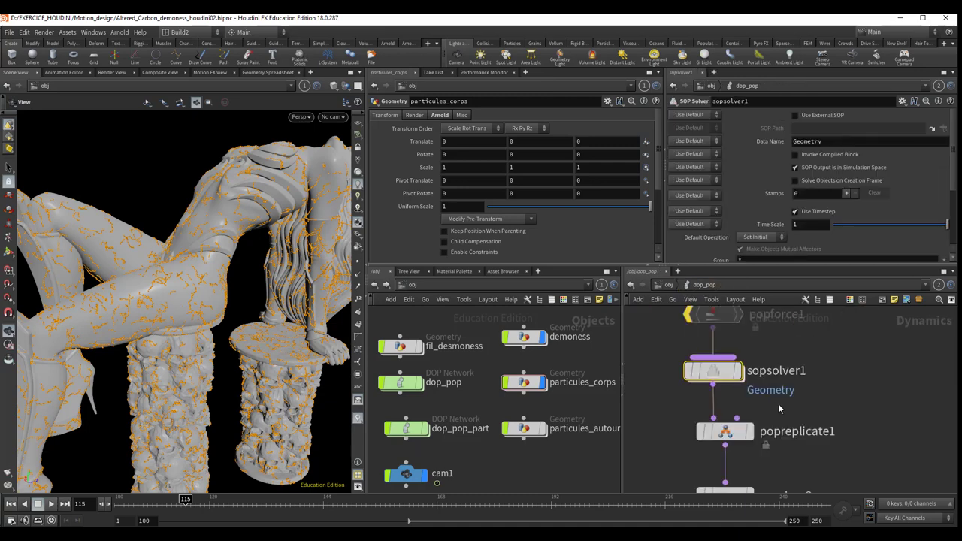
middle_click_drag(779, 406, 780, 337)
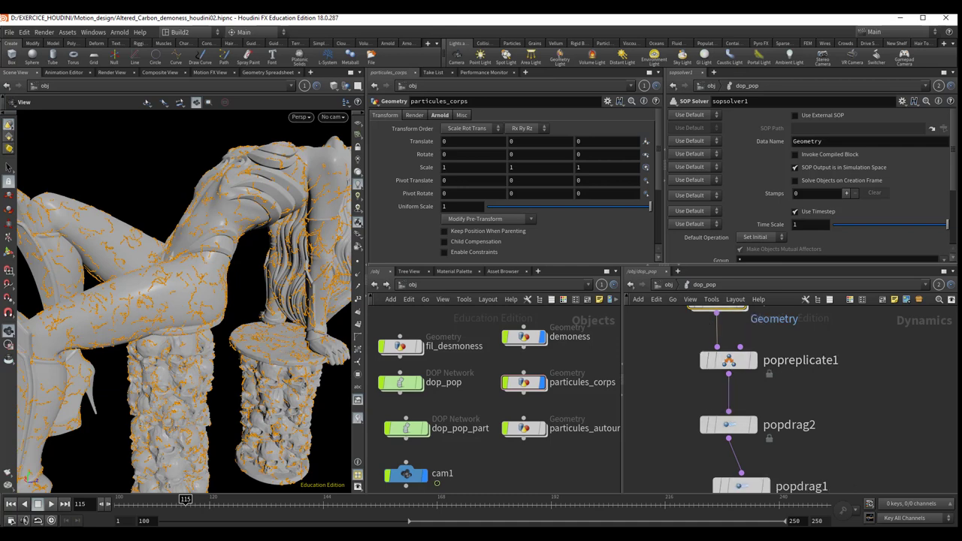
left_click(728, 360)
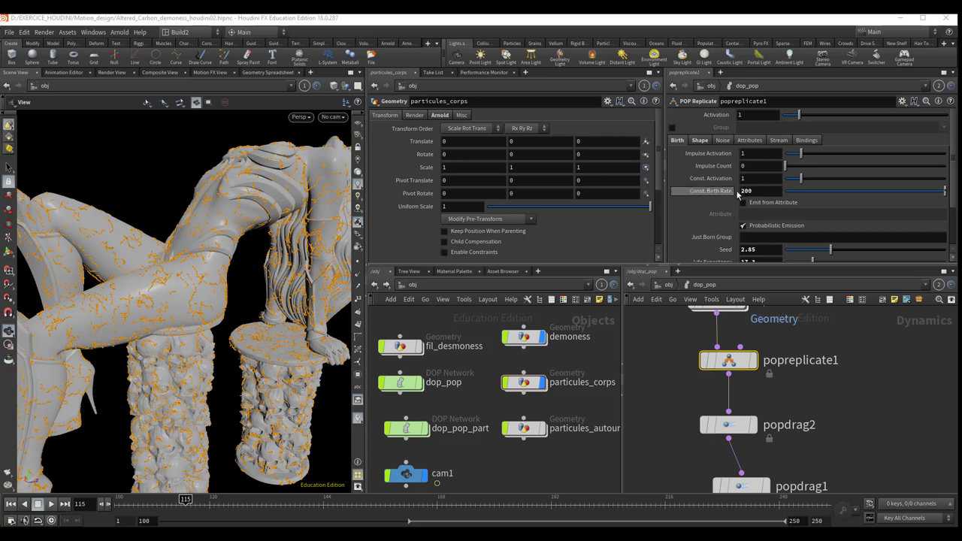
left_click(742, 192)
scroll(708, 225, "down", 1)
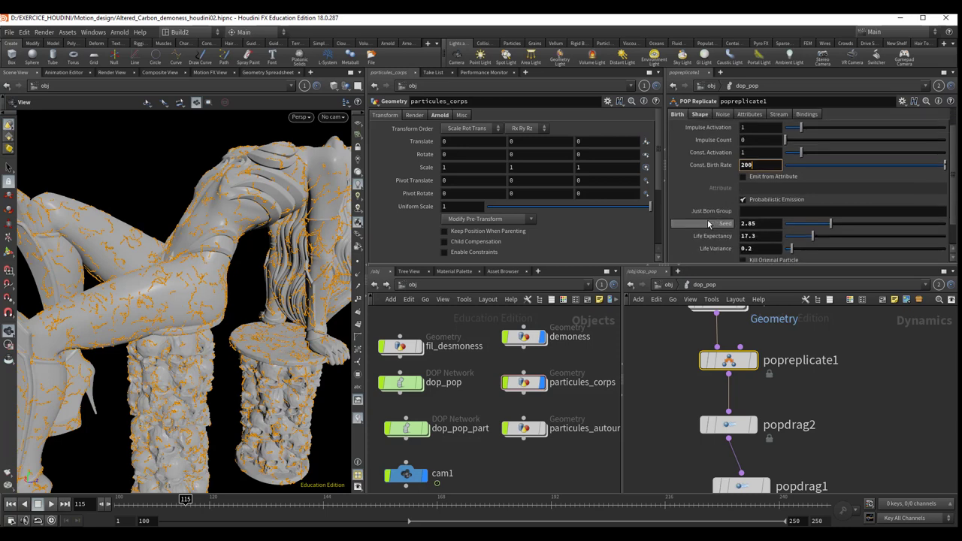
scroll(710, 221, "down", 1)
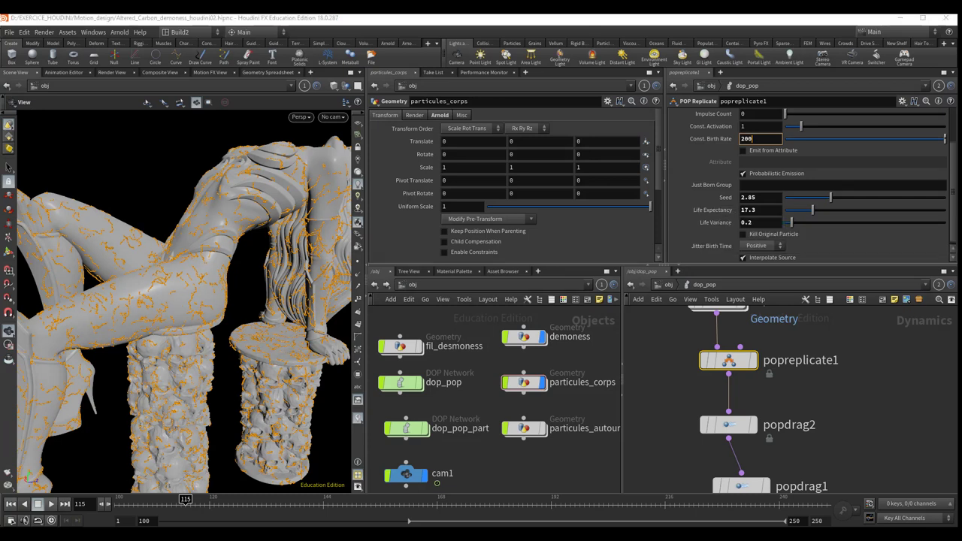
scroll(807, 187, "up", 2)
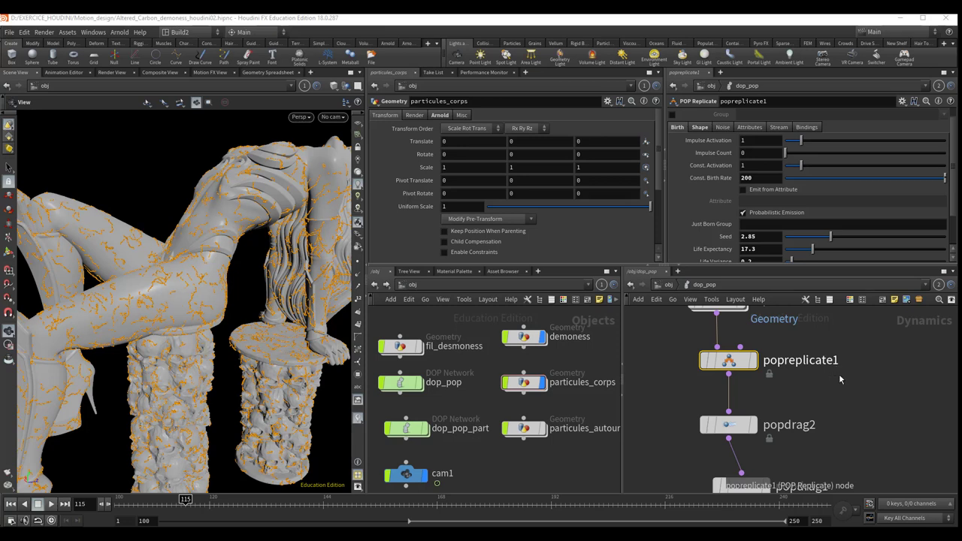
- Select popdrag2 and inspect its Wind Velocity 0, 0, 0 and Air Resistance 1
middle_click_drag(839, 373, 820, 344)
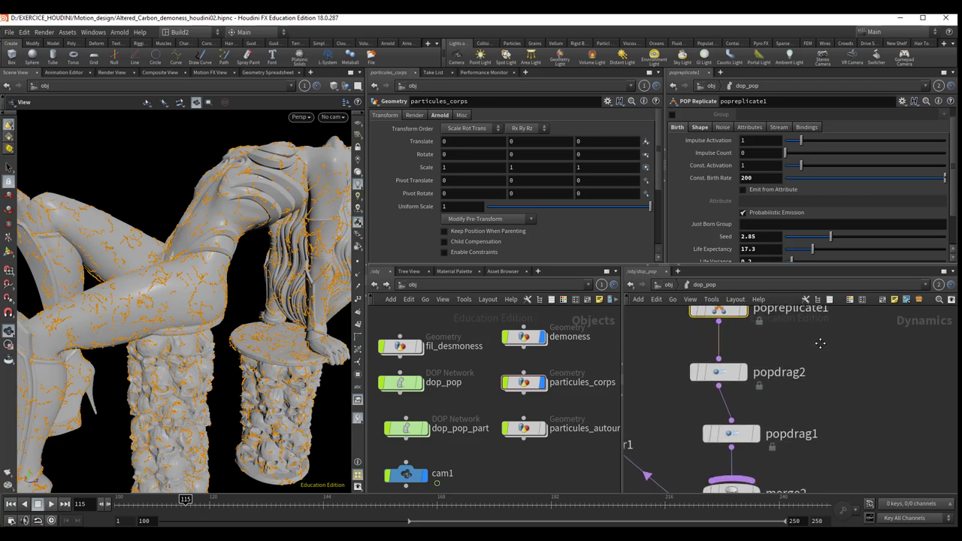
middle_click_drag(814, 379, 845, 331)
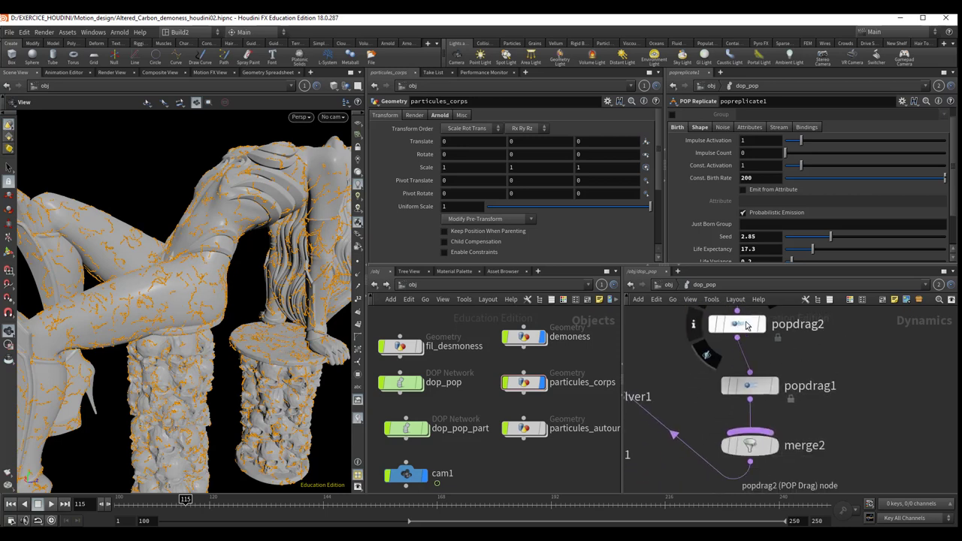
middle_click_drag(845, 399, 841, 419)
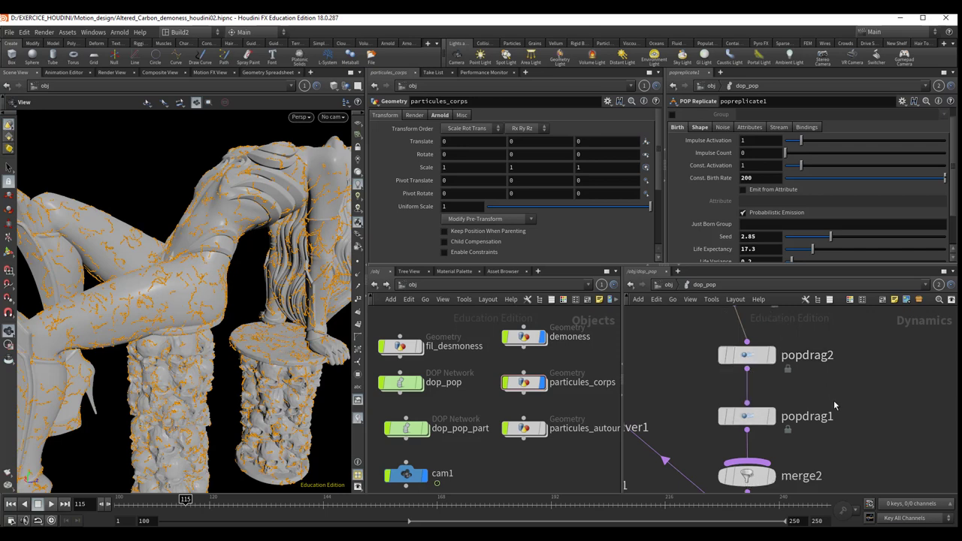
middle_click_drag(833, 399, 830, 383)
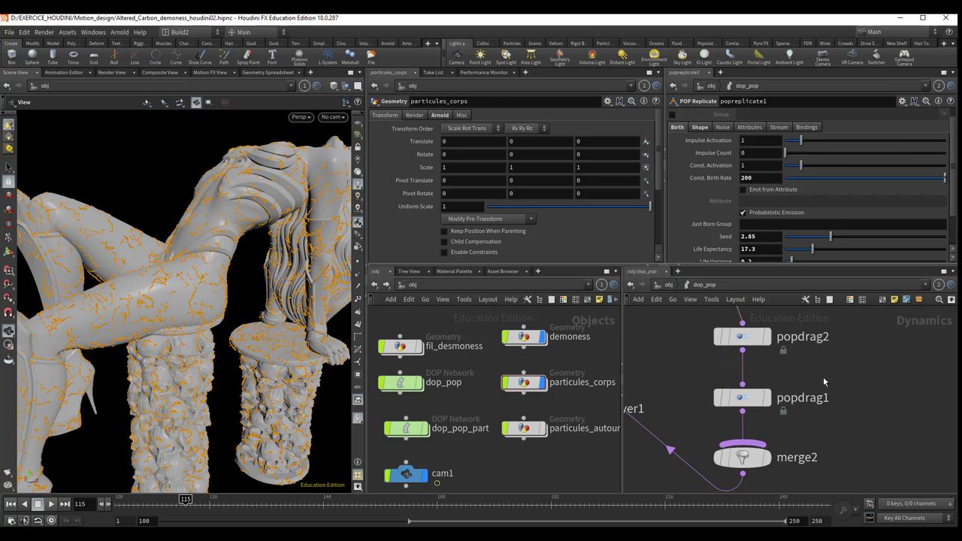
left_click(744, 342)
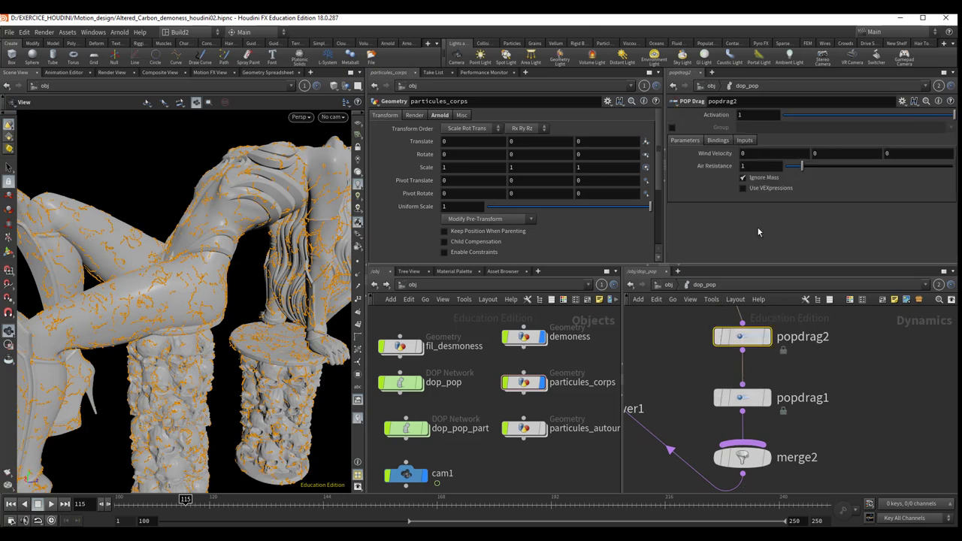
left_click(742, 153)
- Zoom out over the solver branch and output node, then return to popdrag2
middle_click_drag(843, 392, 869, 384)
scroll(869, 383, "down", 1)
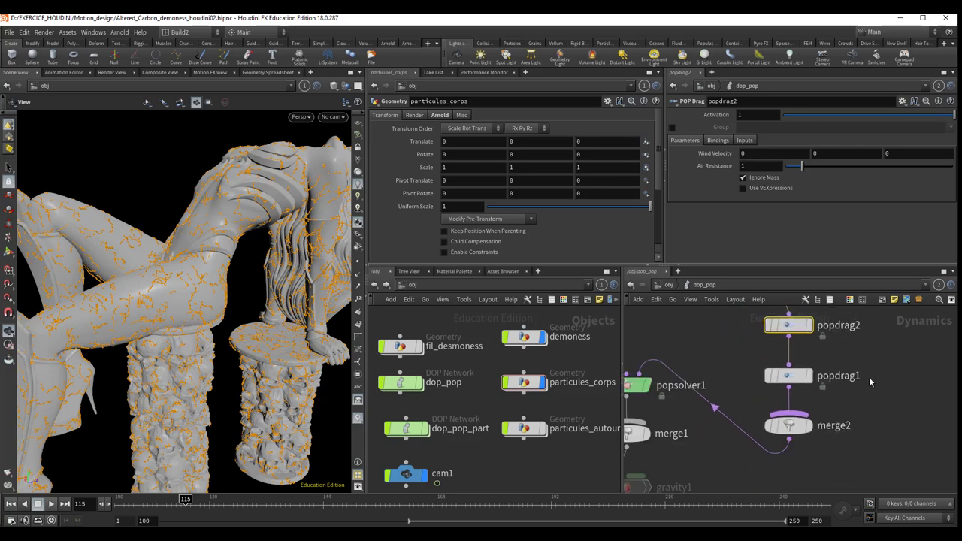
mouse_move(731, 373)
middle_mouse_down()
mouse_move(805, 350)
mouse_move(789, 346)
middle_mouse_up()
scroll(792, 359, "down", 2)
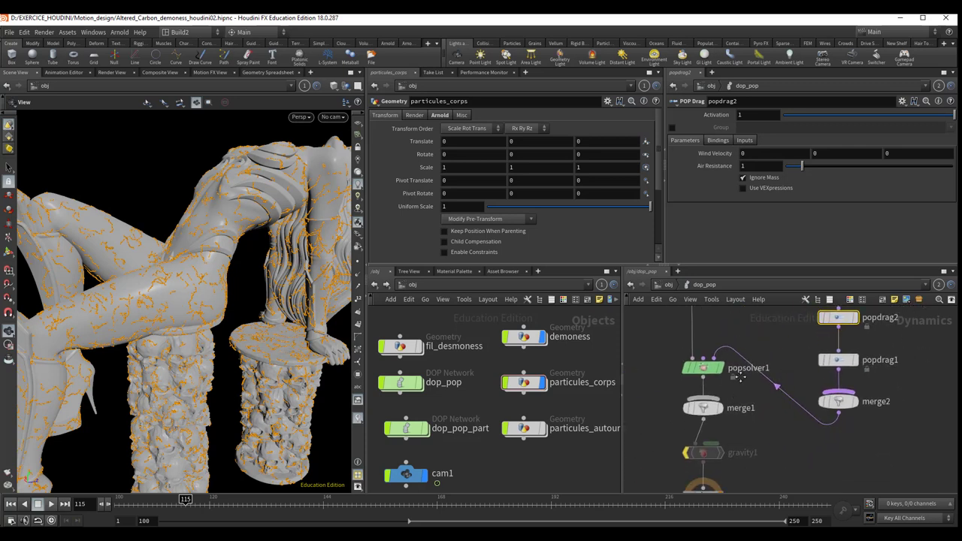
middle_click_drag(738, 377, 746, 320)
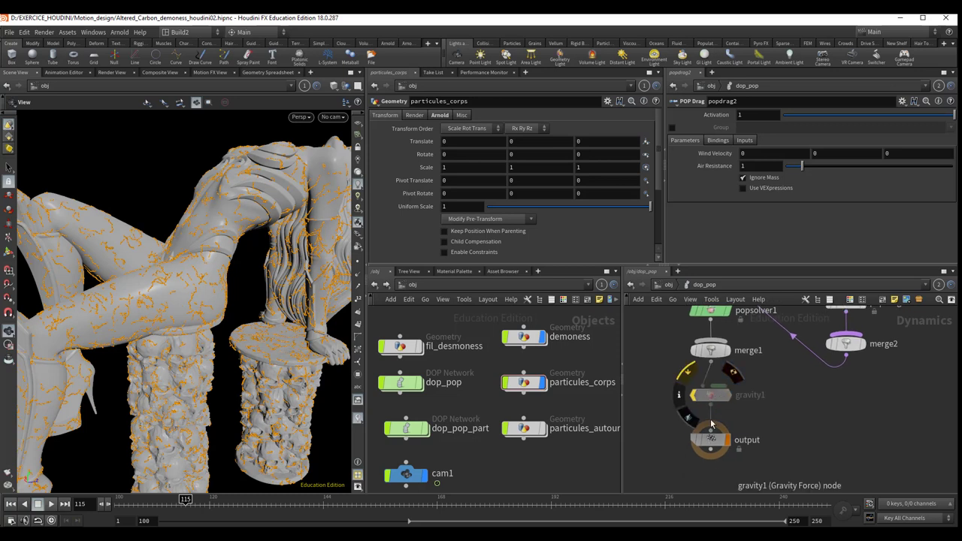
middle_click_drag(783, 396, 785, 425)
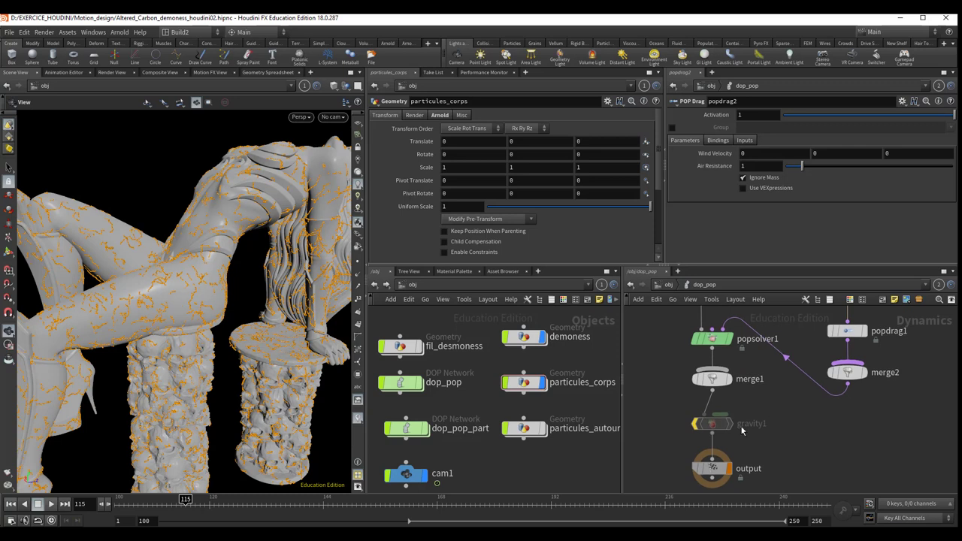
middle_click_drag(757, 404, 757, 443)
scroll(751, 421, "down", 3)
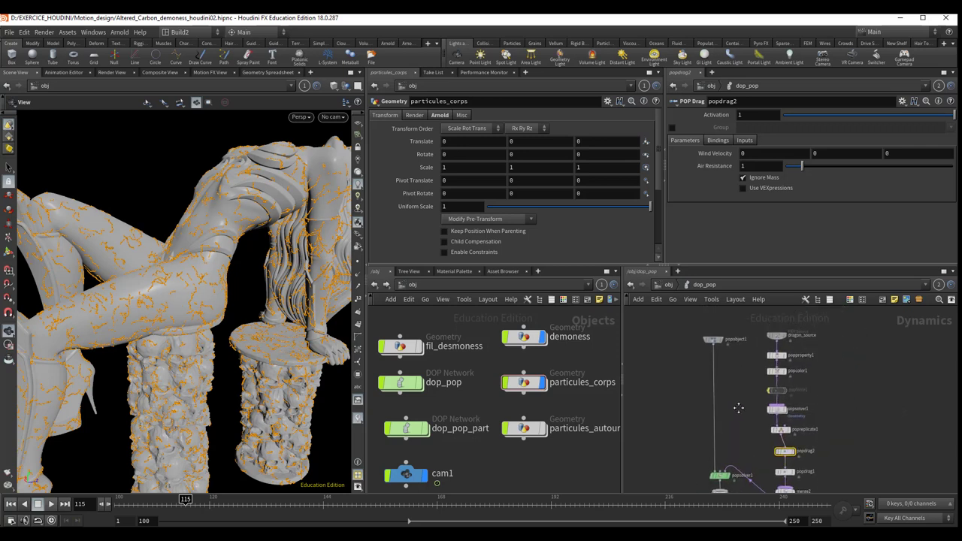
scroll(739, 391, "up", 3)
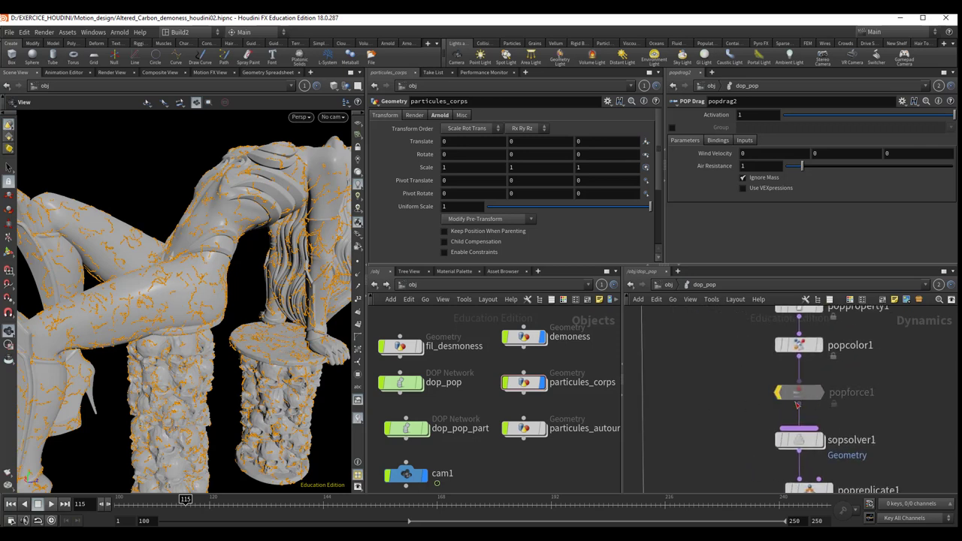
scroll(720, 375, "down", 1)
scroll(718, 373, "down", 2)
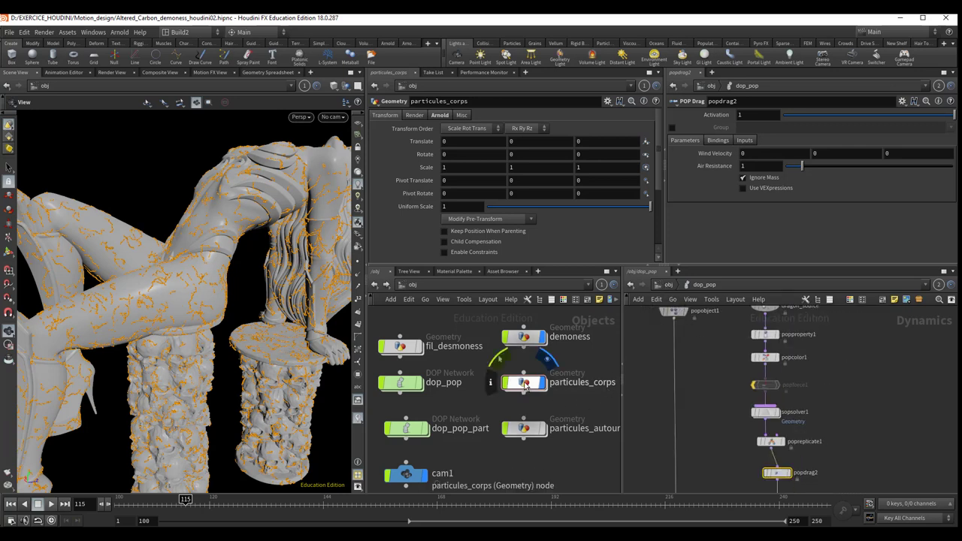
- Enter particules_corps and inspect the import_source and filecache1 nodes
double_click(524, 383)
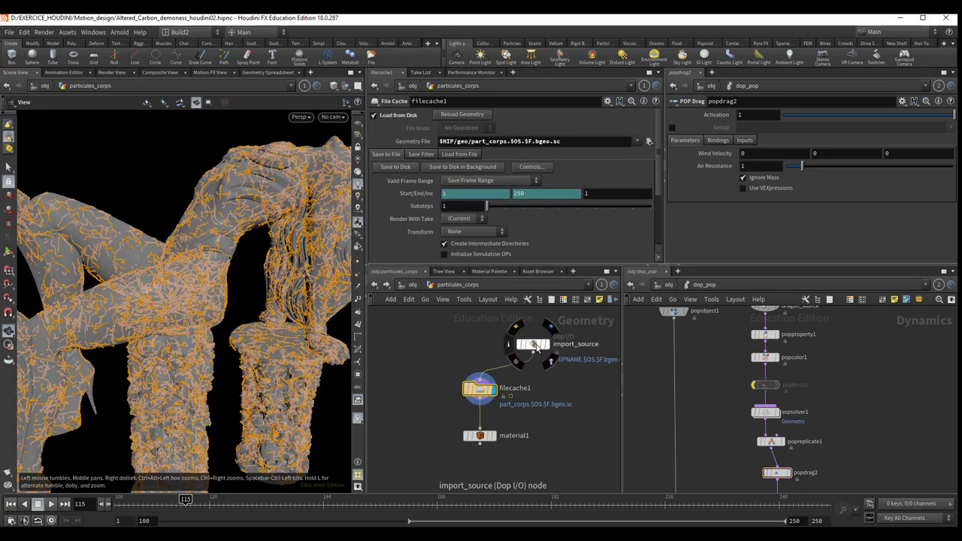
left_click(538, 347)
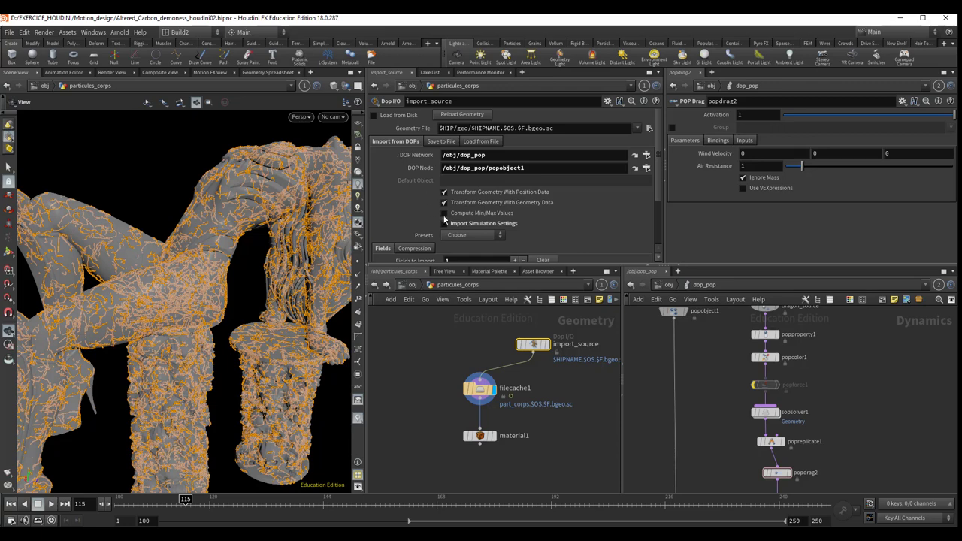
left_click(480, 387)
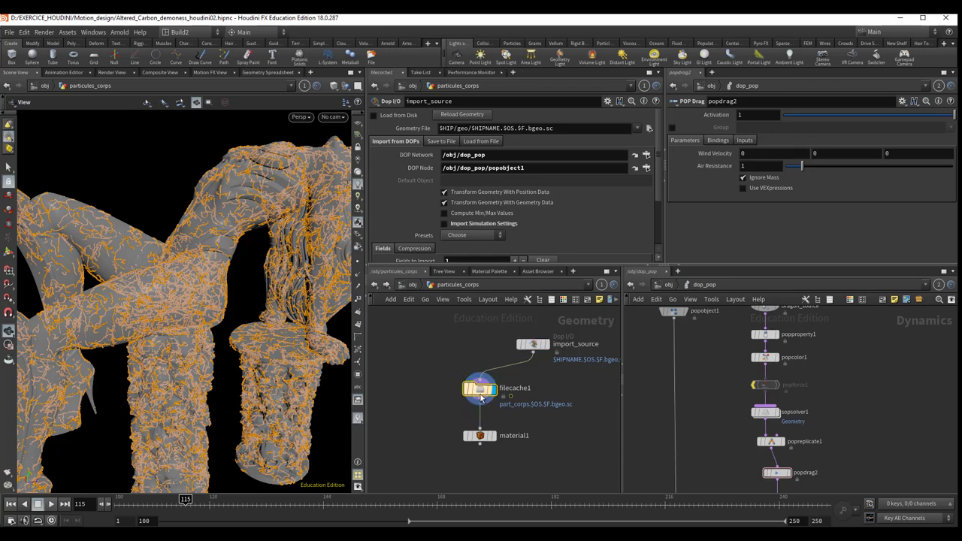
scroll(574, 377, "up", 3)
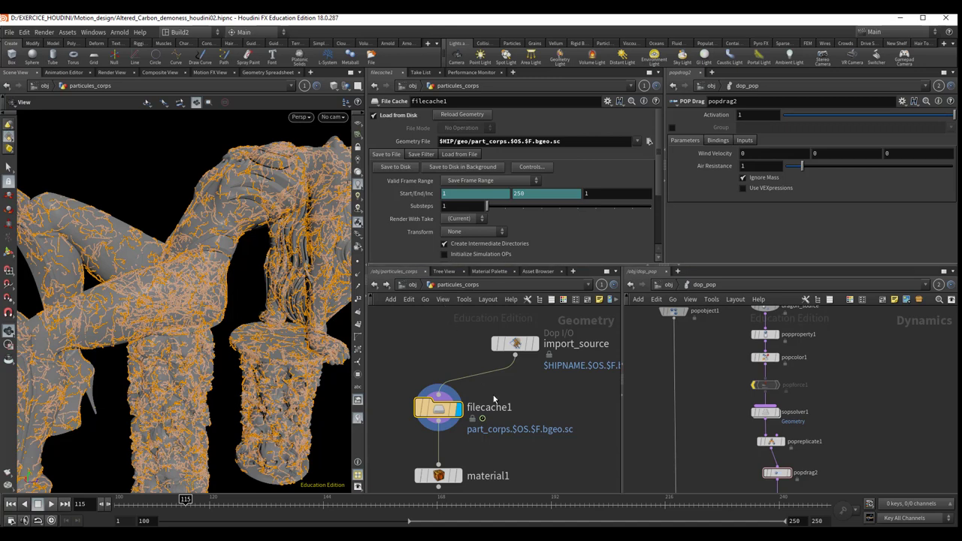
- Move import_source above filecache1 and select material1 to see its /mat/glow assignment
middle_click_drag(442, 474, 471, 421)
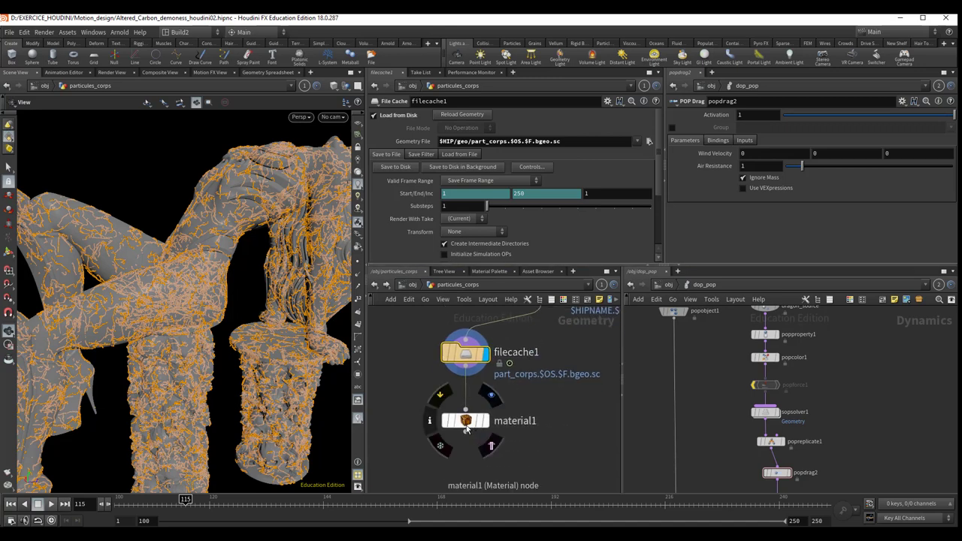
middle_click_drag(556, 354, 535, 442)
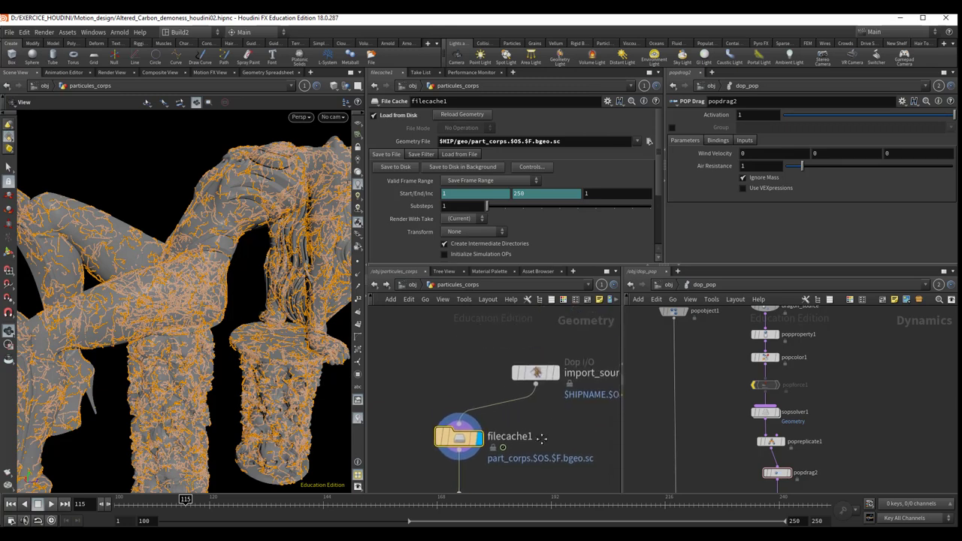
left_click_drag(522, 372, 443, 370)
middle_click_drag(443, 375, 489, 316)
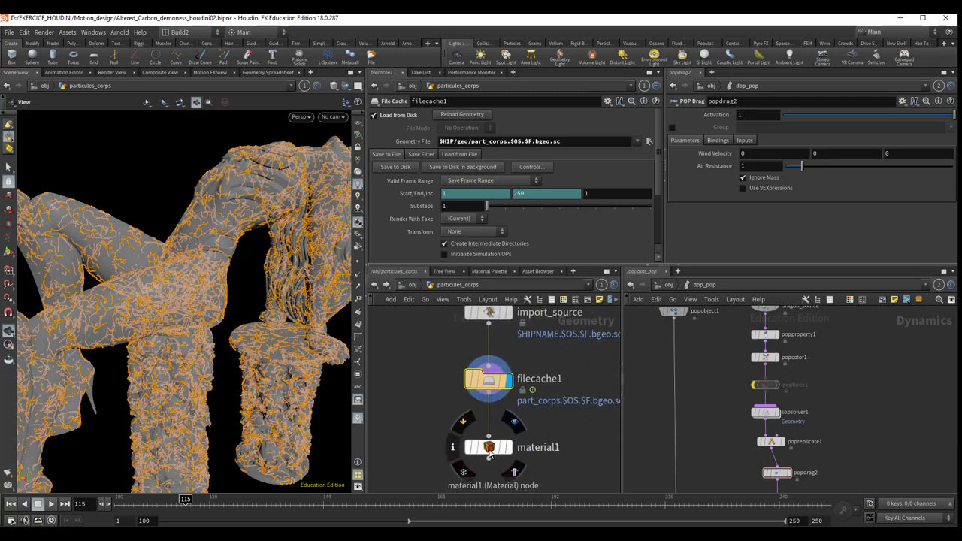
left_click(485, 446)
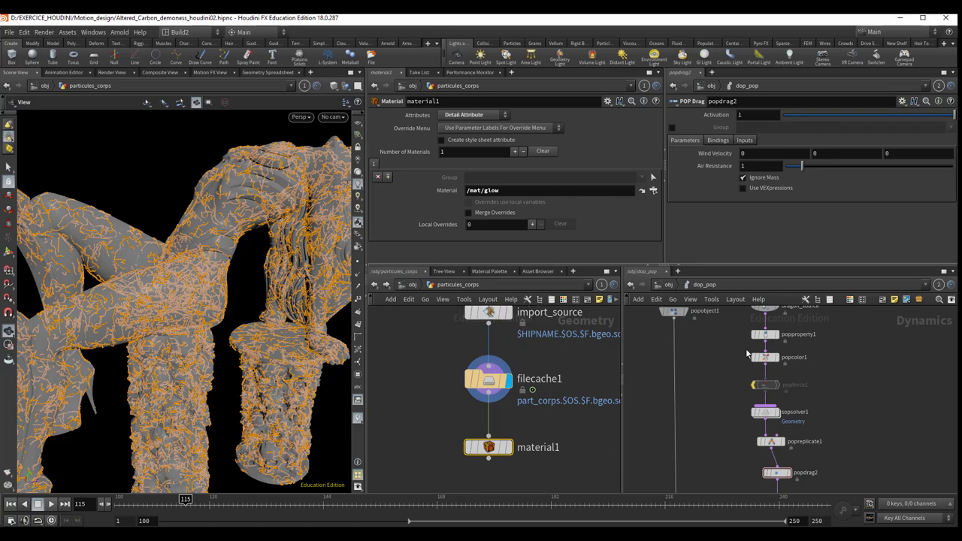
- Open /mat/glow to check its orange colour and 0.5 emission, then return to /obj
scroll(738, 403, "up", 4)
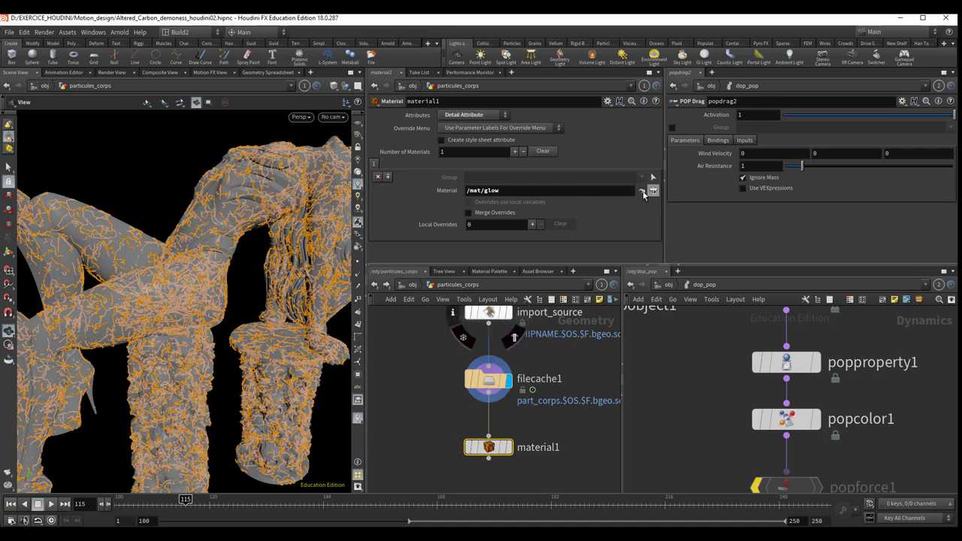
left_click(641, 190)
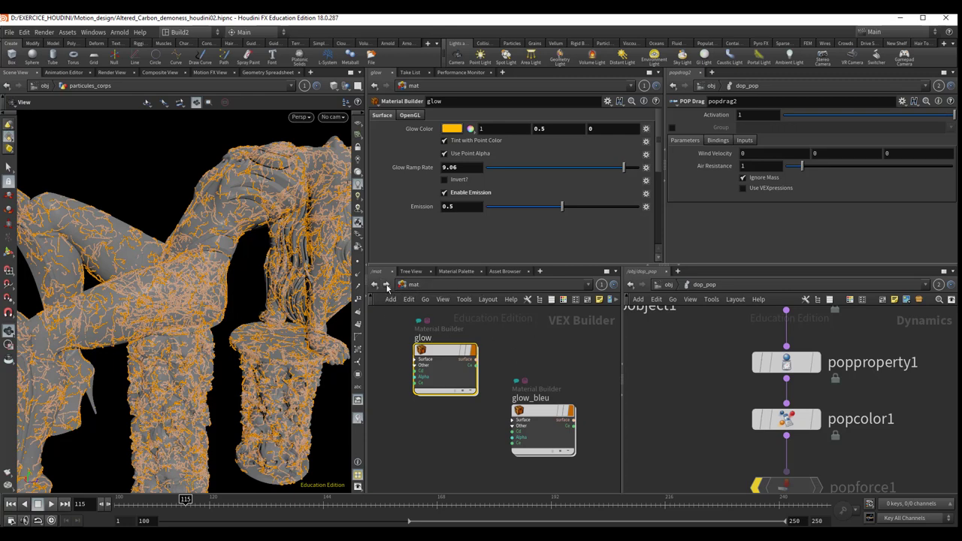
left_click(374, 285)
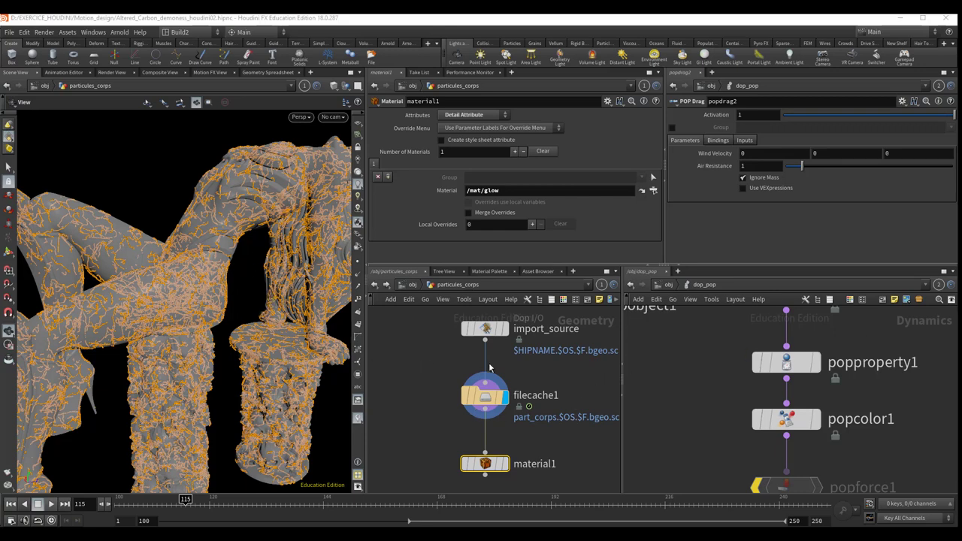
left_click(411, 284)
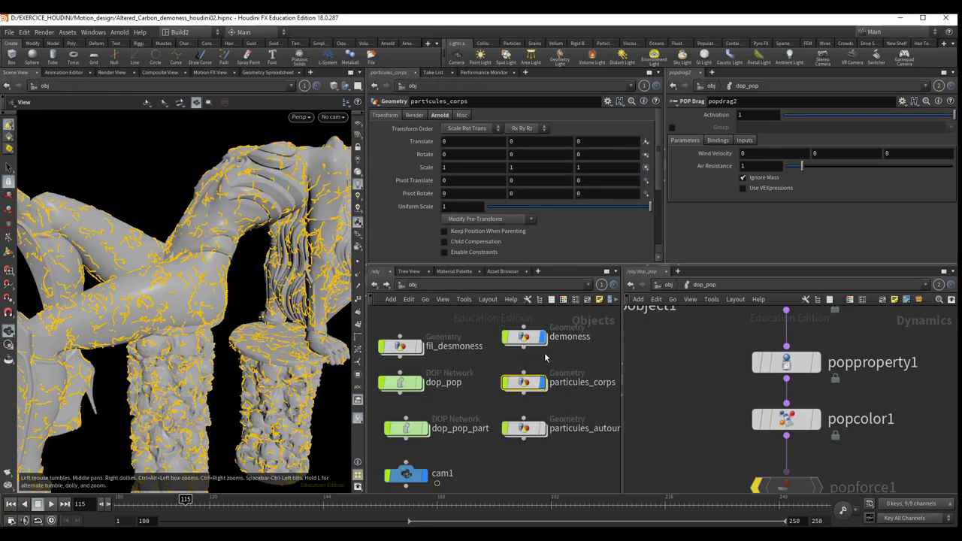
mouse_move(523, 383)
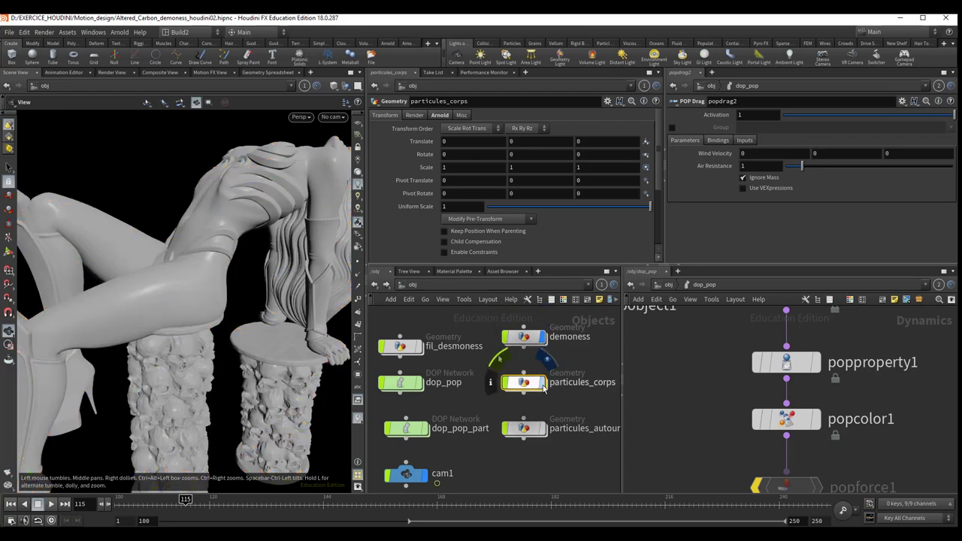
- Turn off the demoness node's display flag so only the yellow particle filaments show, and orbit around them
left_click(542, 338)
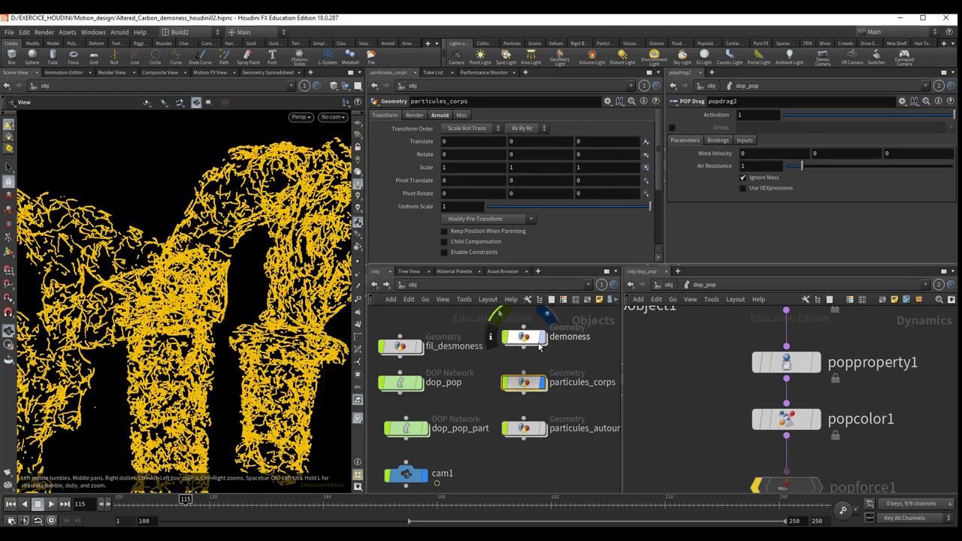
mouse_move(248, 316)
left_mouse_down()
mouse_move(280, 311)
mouse_move(278, 319)
mouse_move(266, 299)
mouse_move(255, 308)
mouse_move(270, 318)
left_mouse_up()
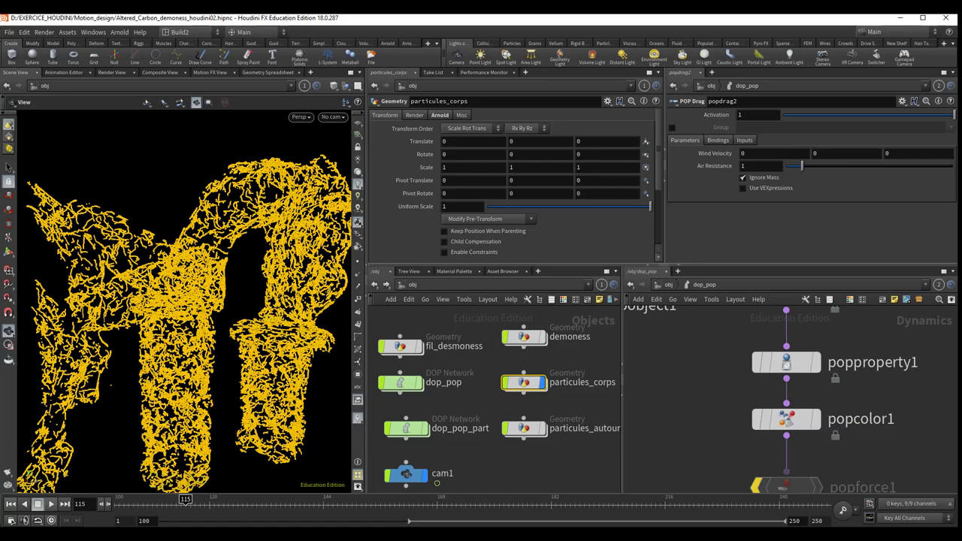